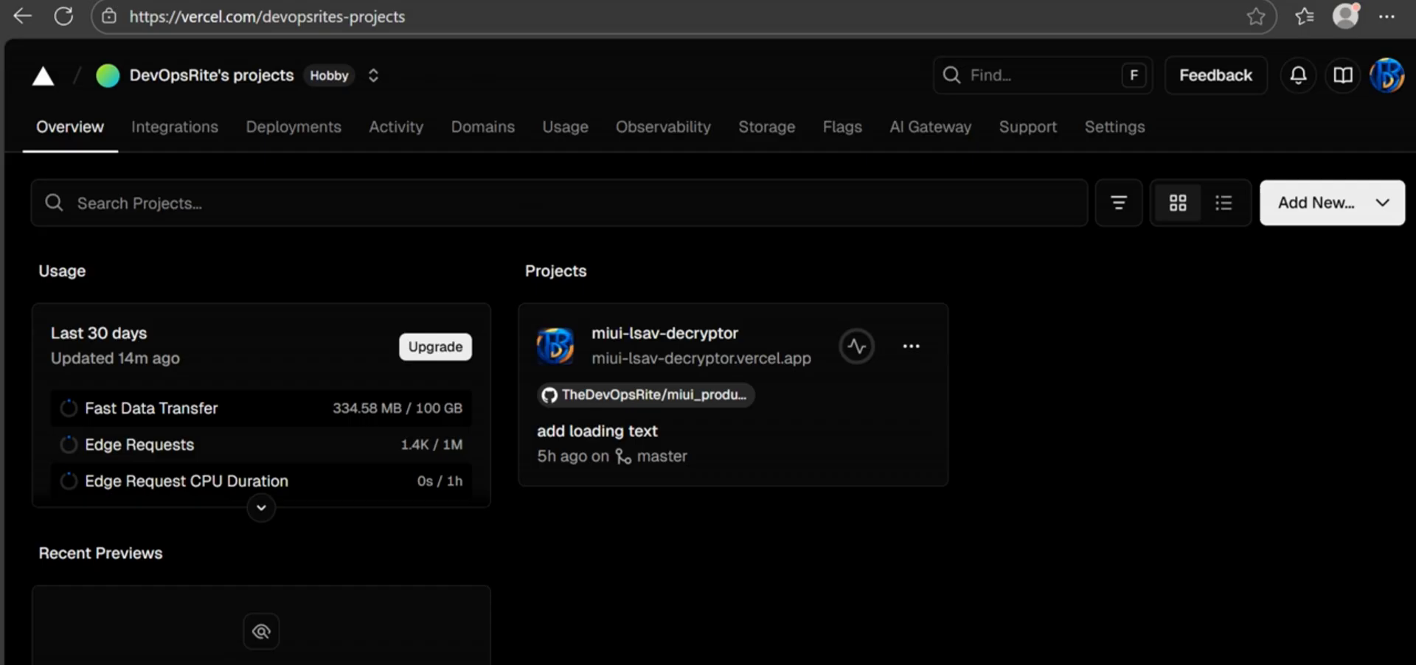
Load miui-lsav-decryptor.vercel.app in a new Microsoft Edge tab.
key(ctrl+t)
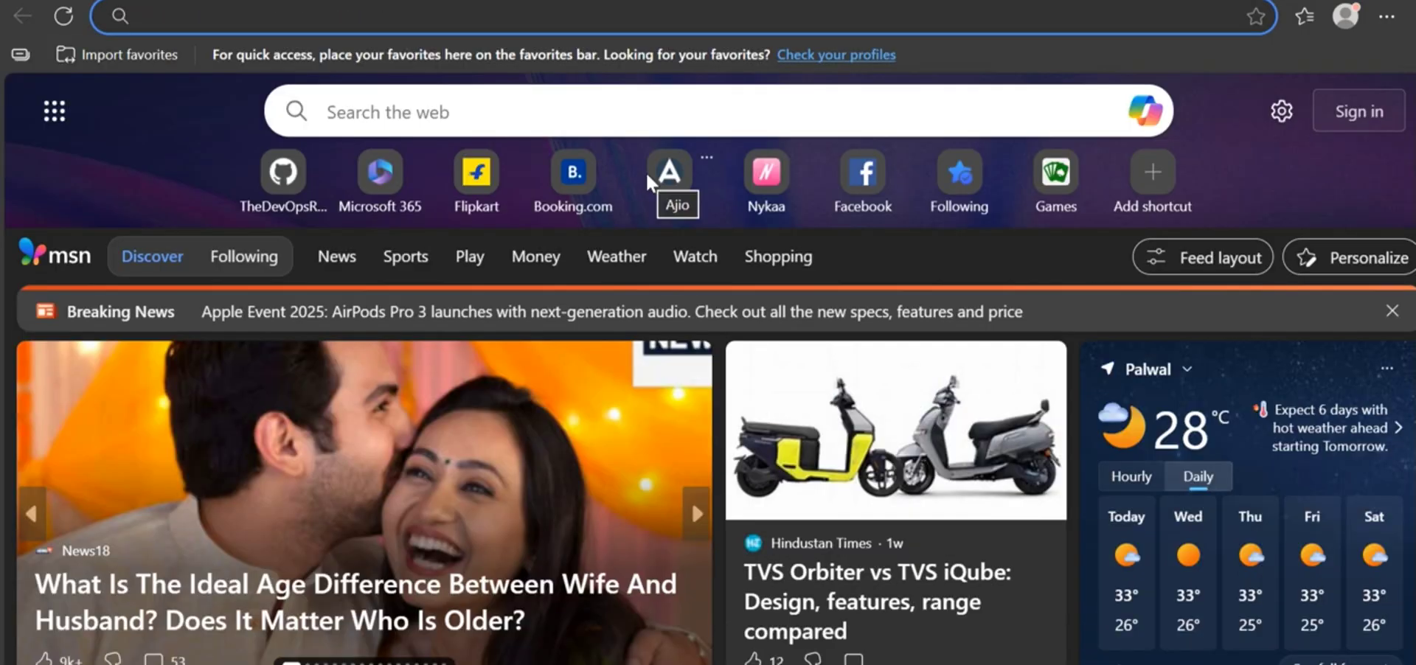
text(miui)
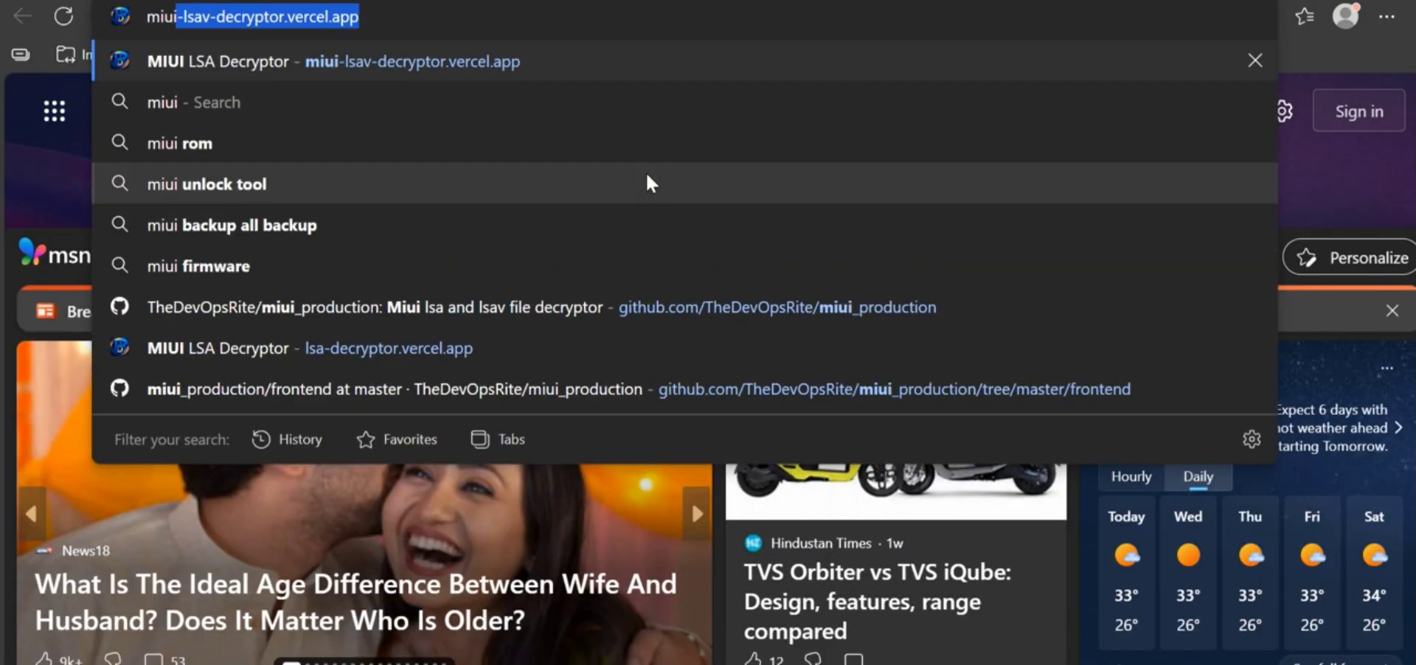
text(-lsa)
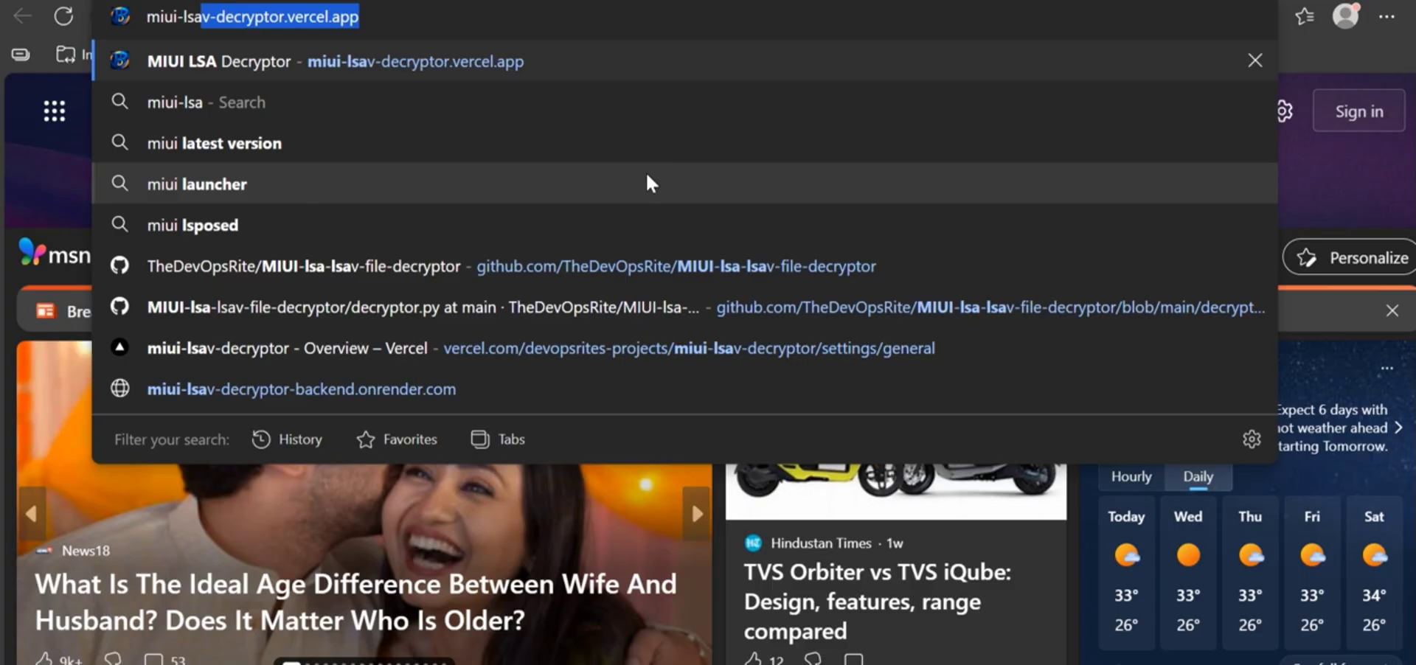
text(v-d)
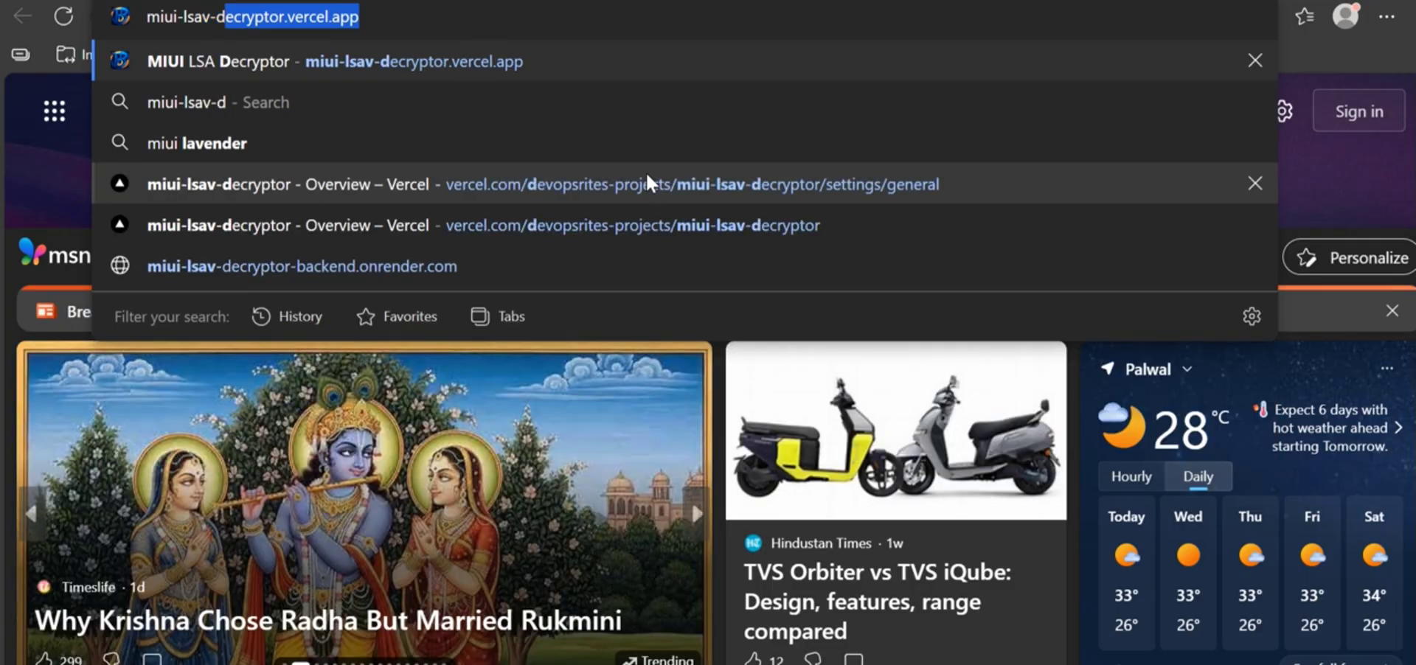
text(ecry)
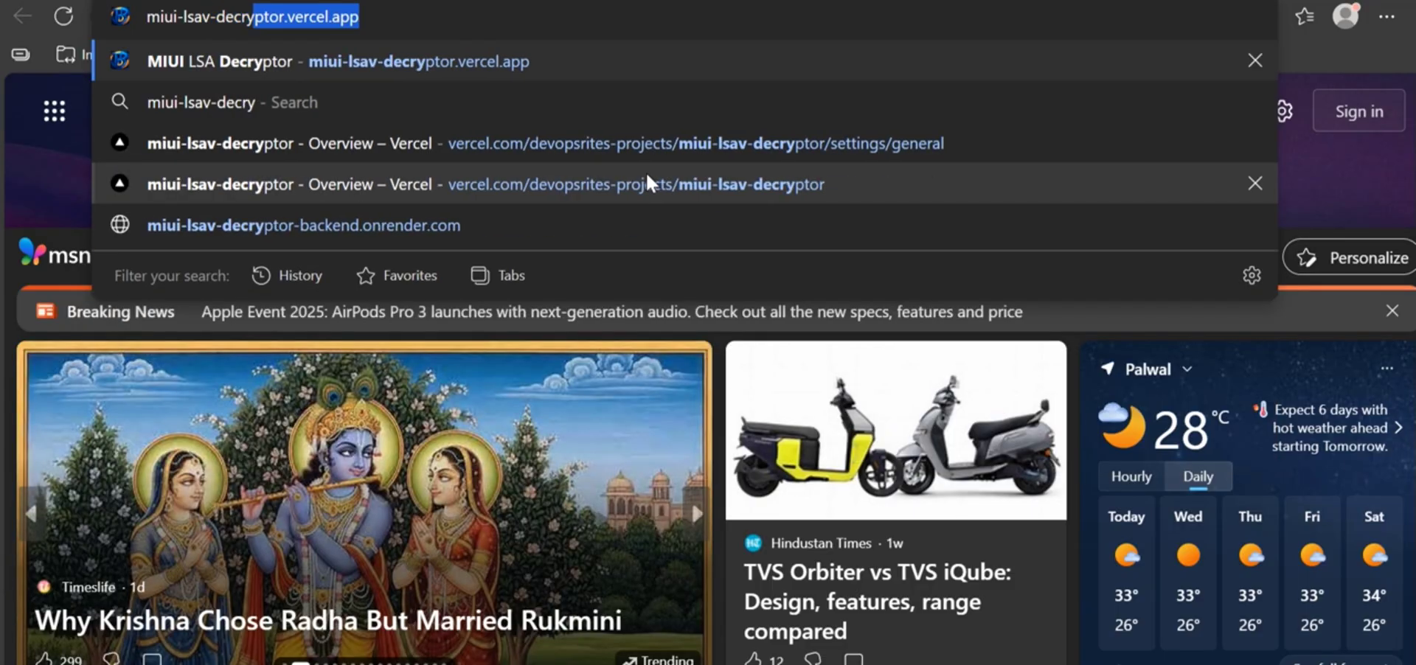
key(Return)
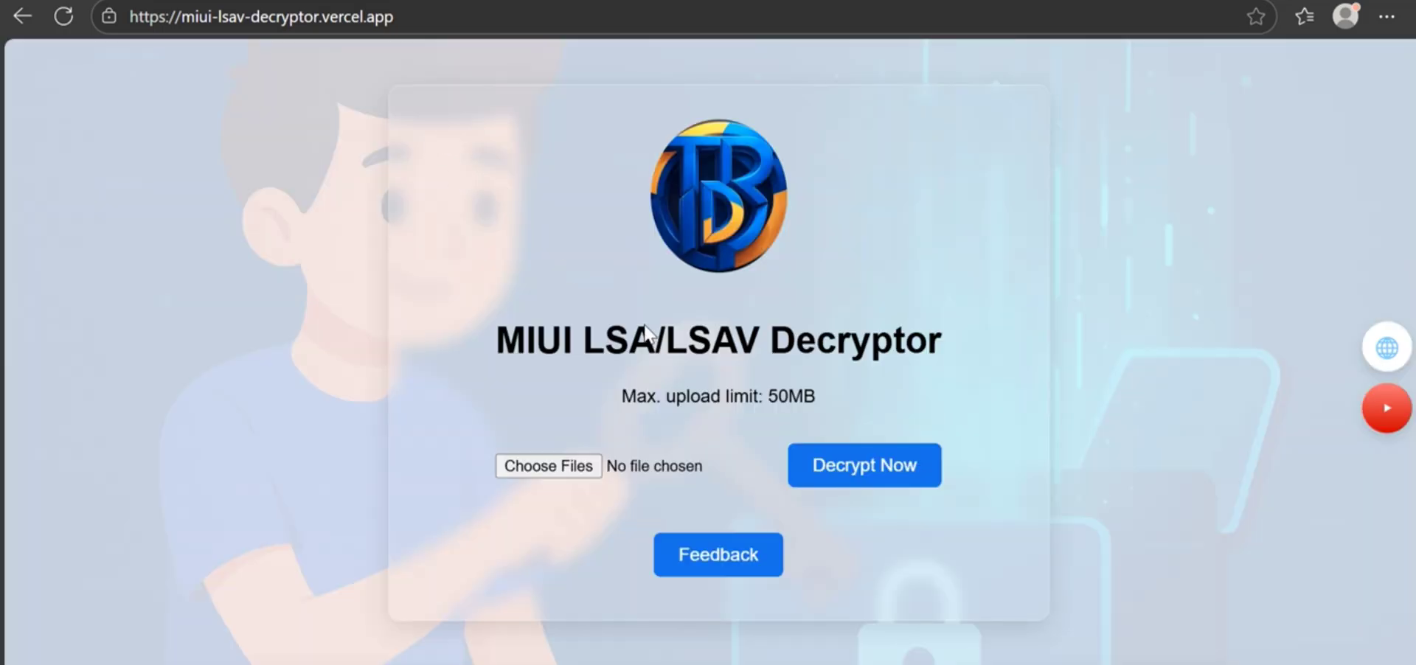
Upload lsa img.lsa and decrypt it, downloading lsa img.jpg.
click(550, 473)
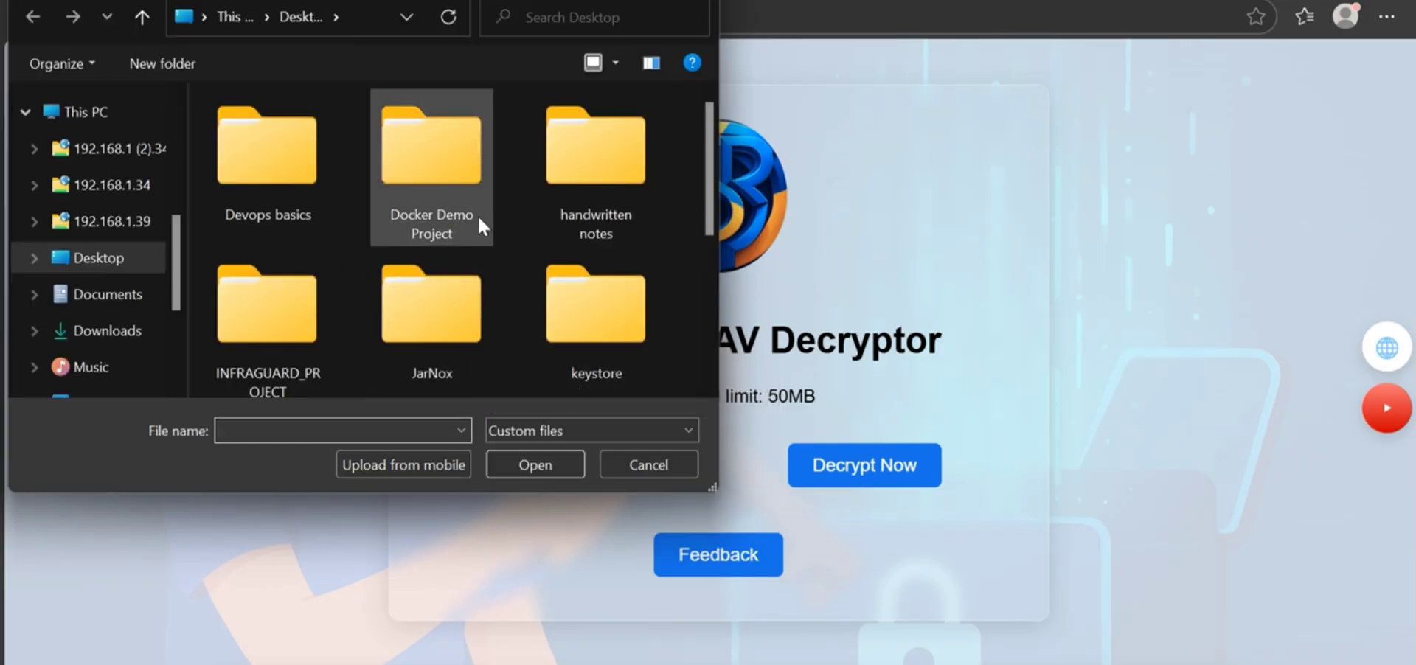
scroll(477, 215, down, 2)
scroll(477, 219, down, 2)
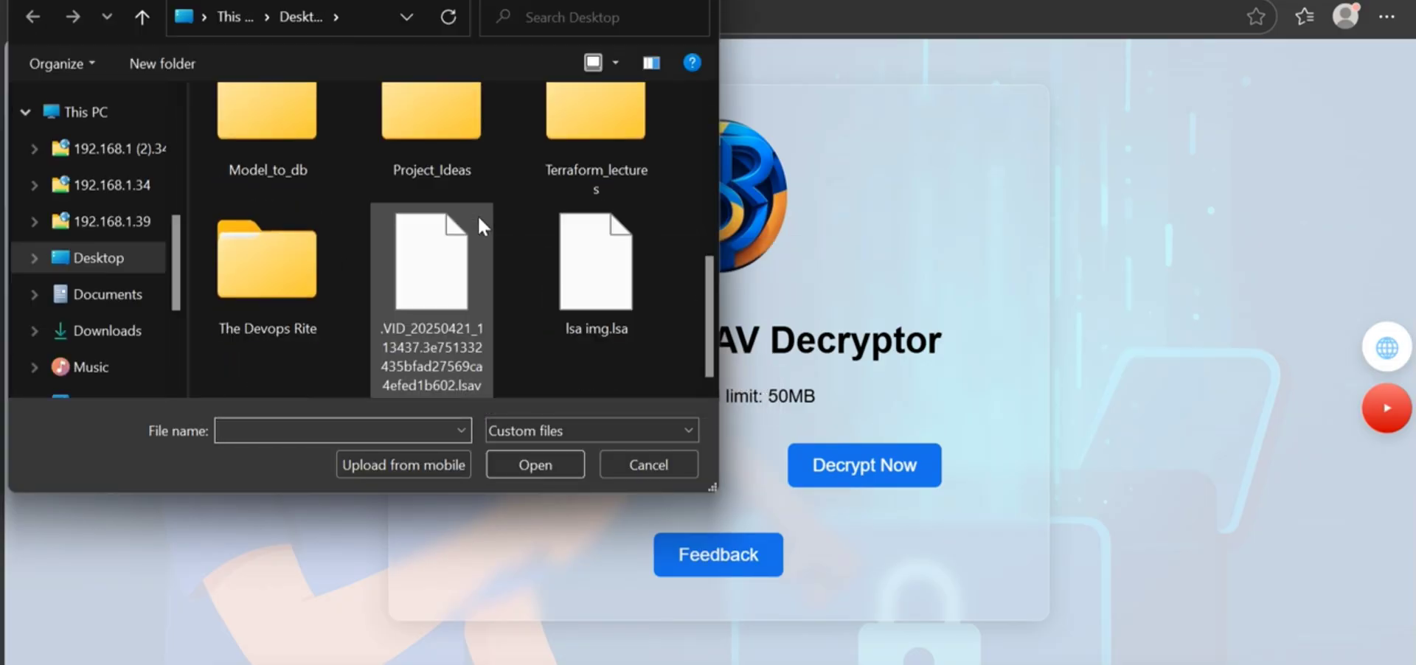
click(603, 280)
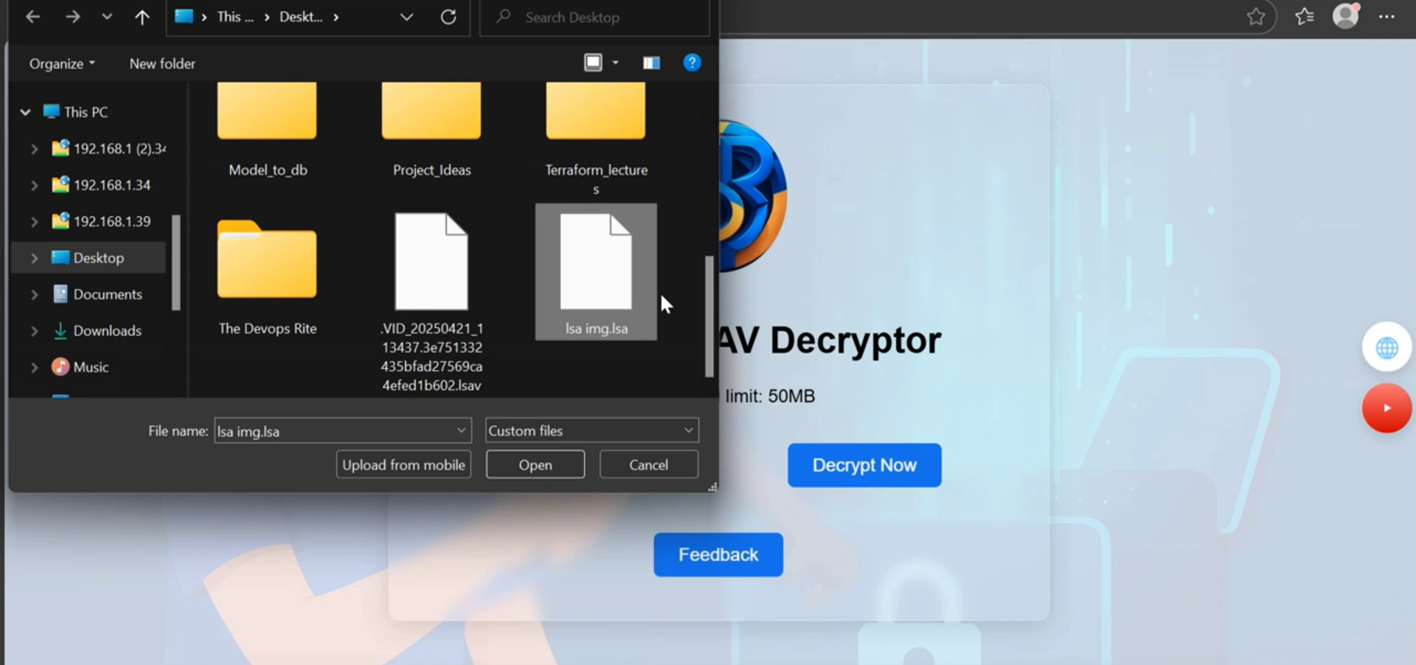
click(528, 457)
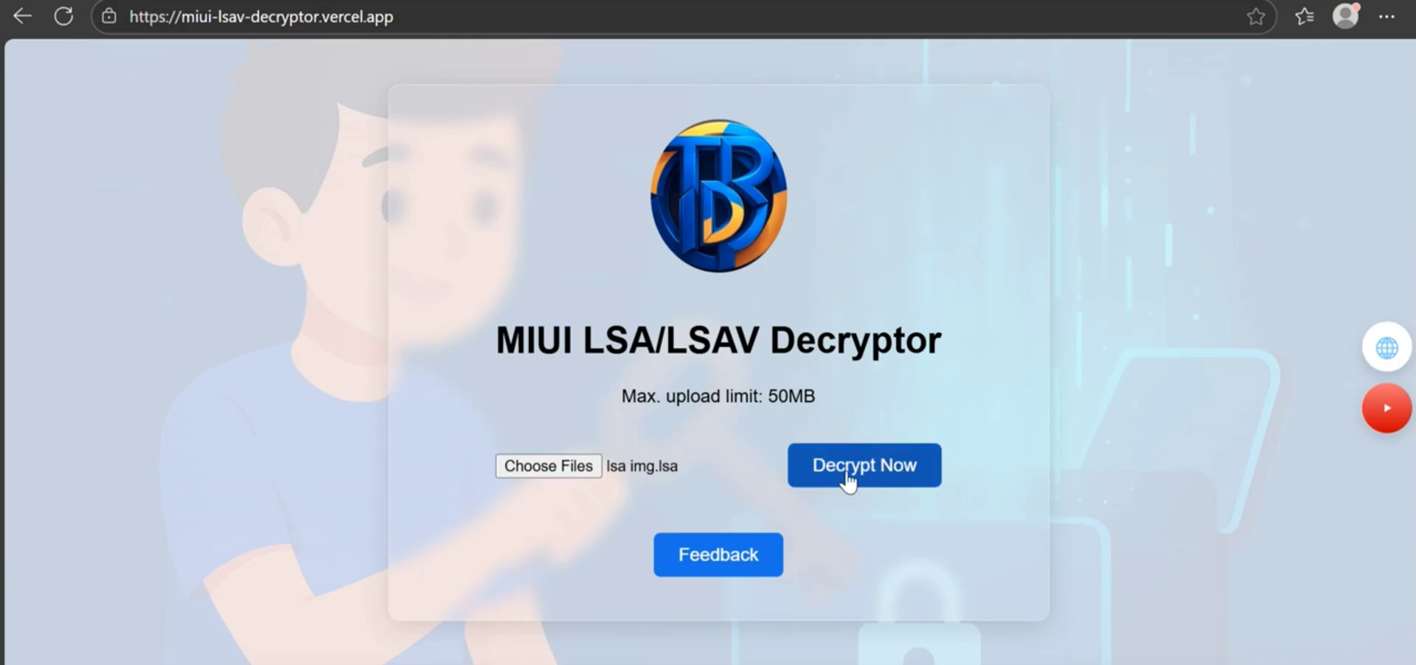
click(850, 476)
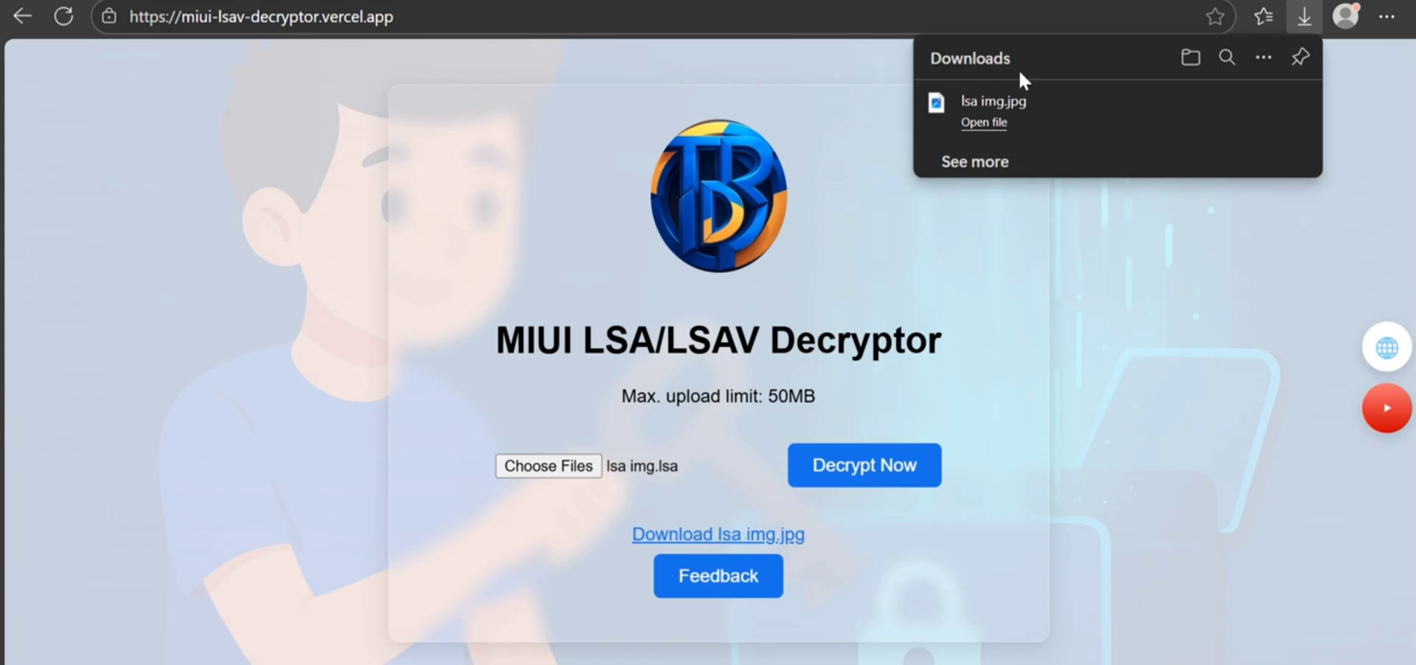
mouse_move(1062, 110)
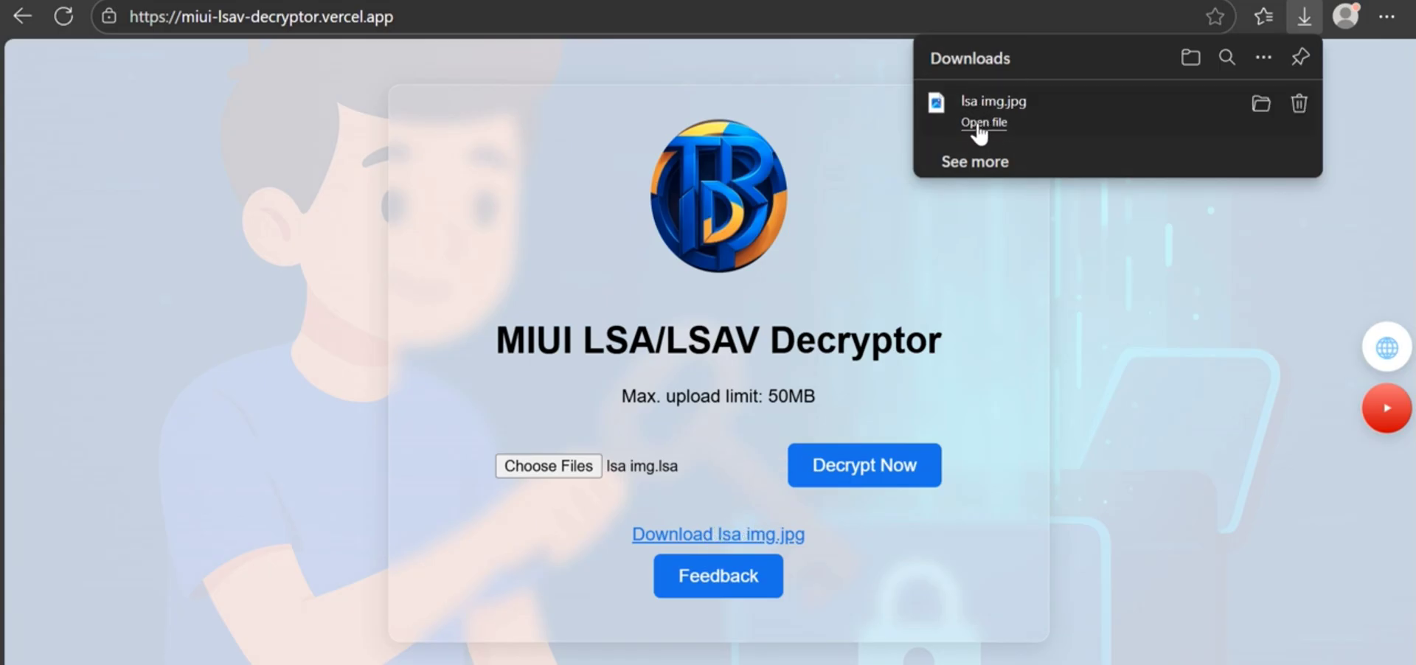
click(980, 123)
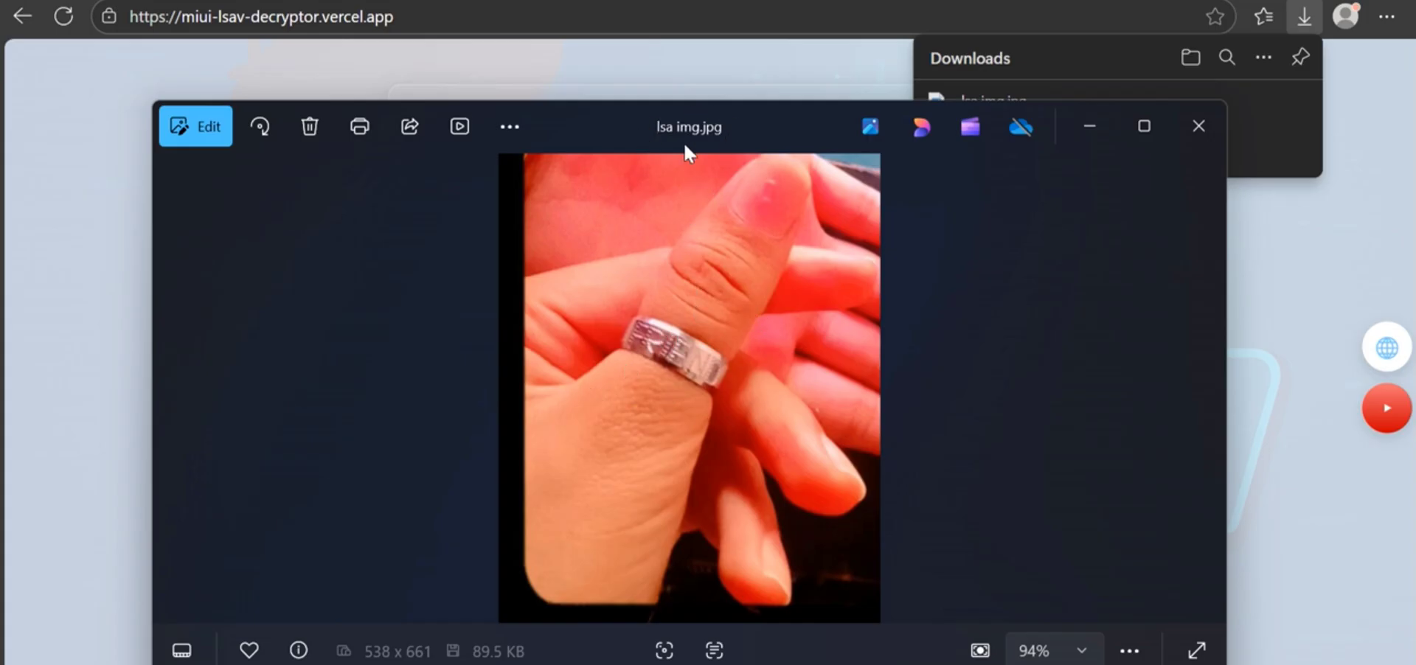
click(1192, 132)
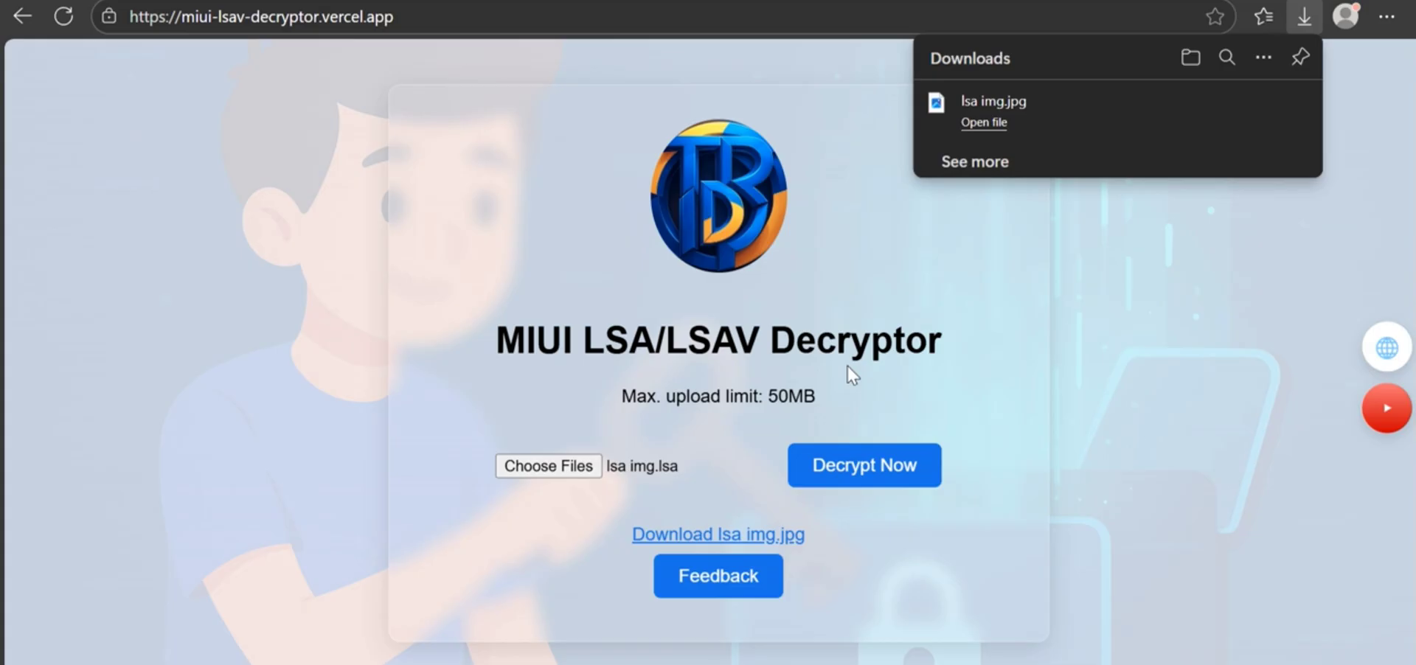
Upload the .lsav video and decrypt it into the downloaded VID_20250421 MP4.
click(656, 196)
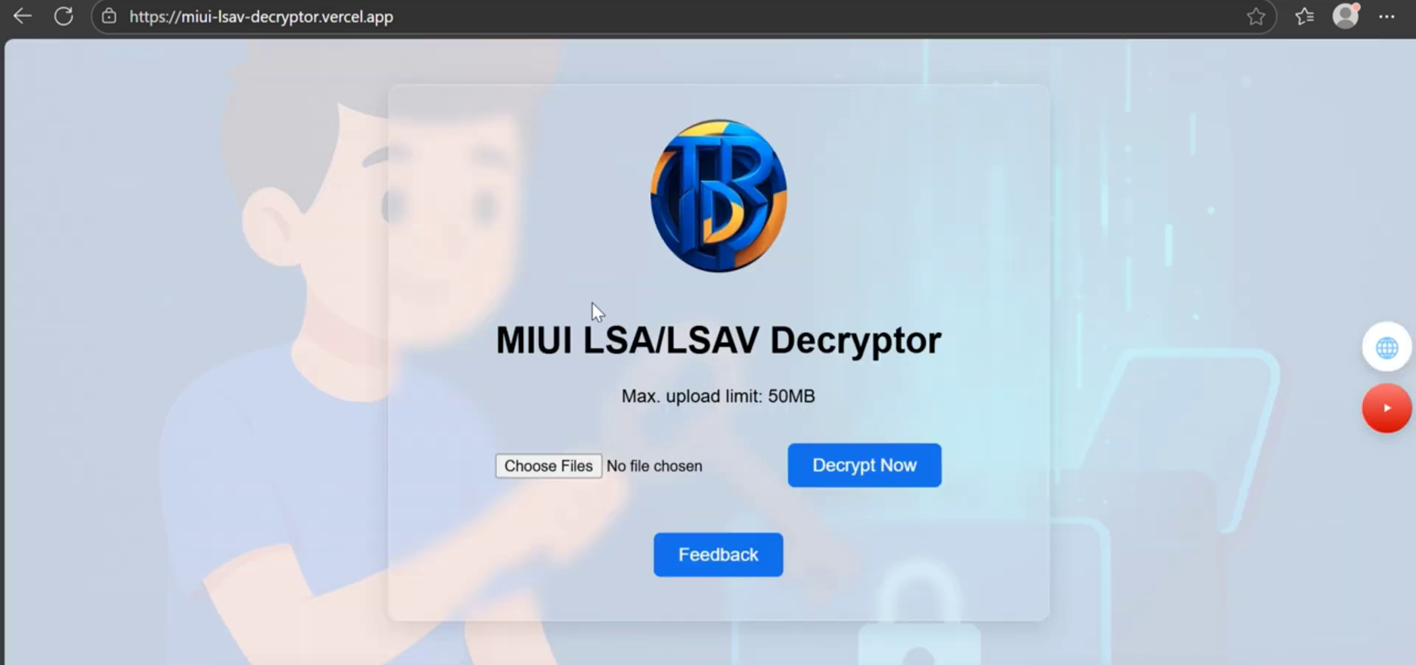
click(558, 470)
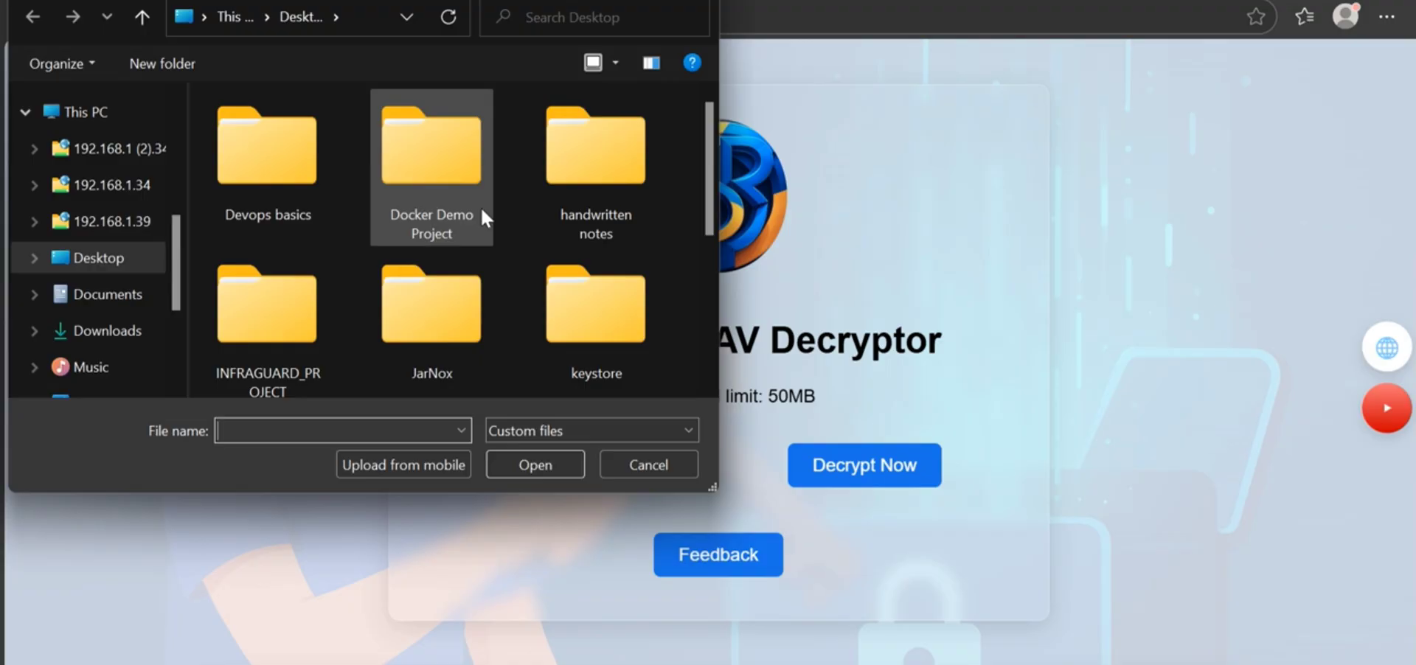
scroll(480, 205, down, 3)
double_click(427, 287)
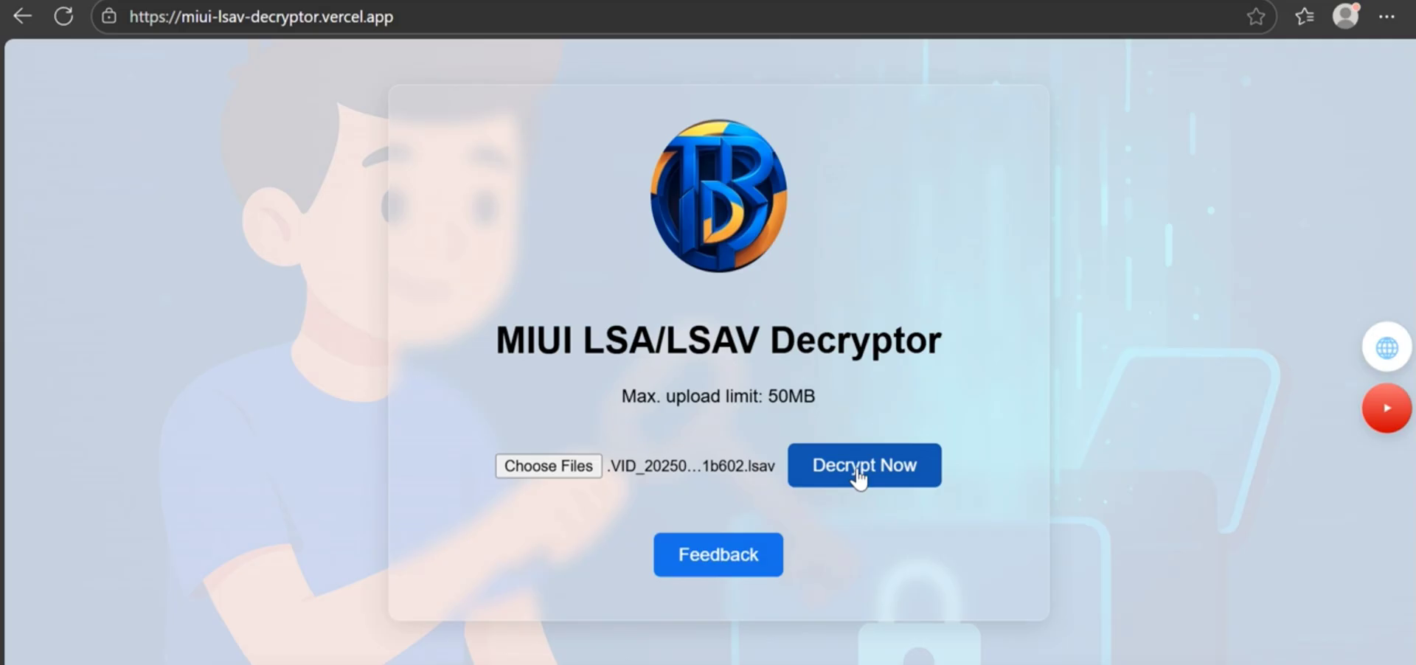
click(858, 478)
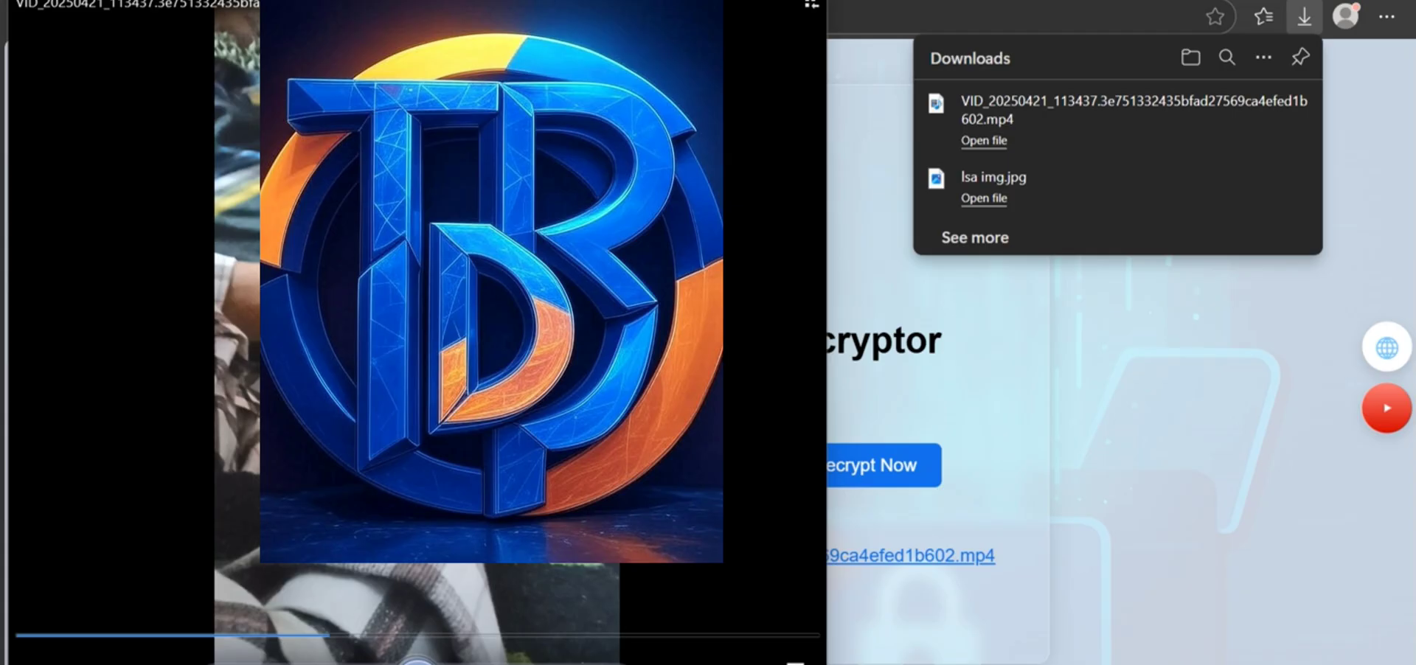
Close Media Player and dismiss the Downloads panel over the decryptor page.
click(793, 14)
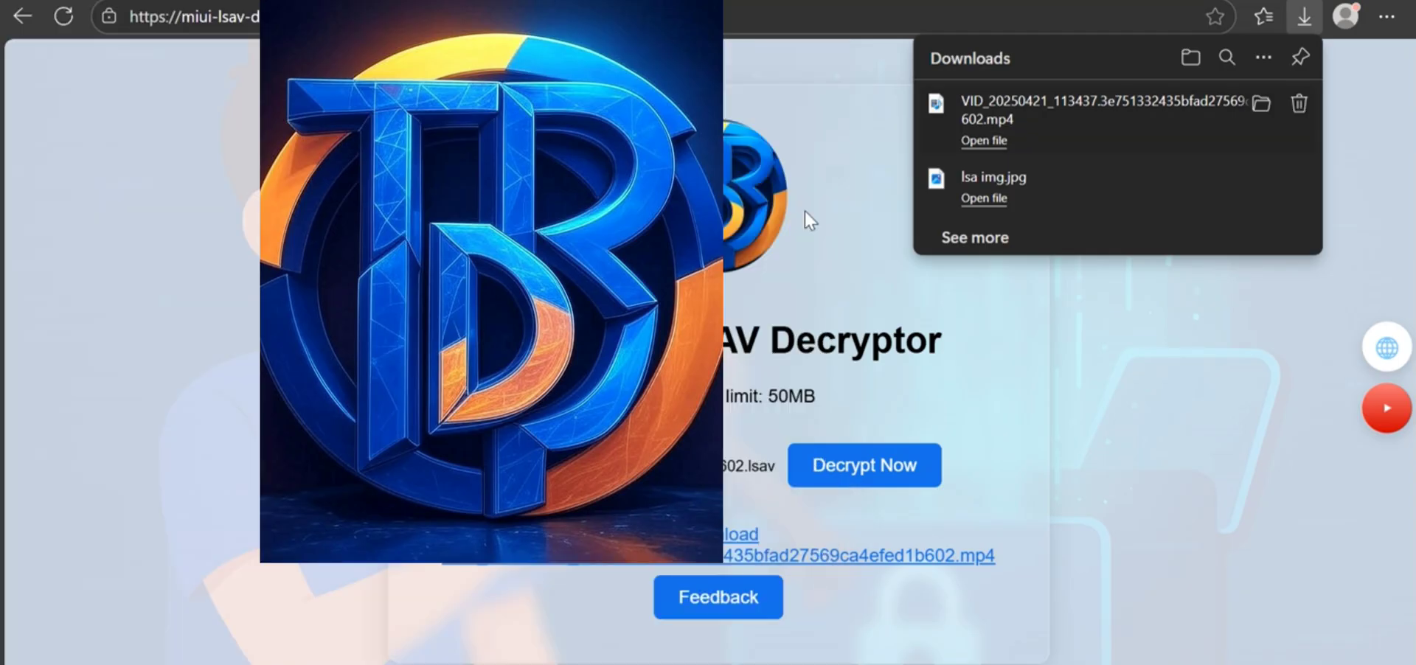
click(825, 396)
drag(824, 396, 759, 398)
click(796, 398)
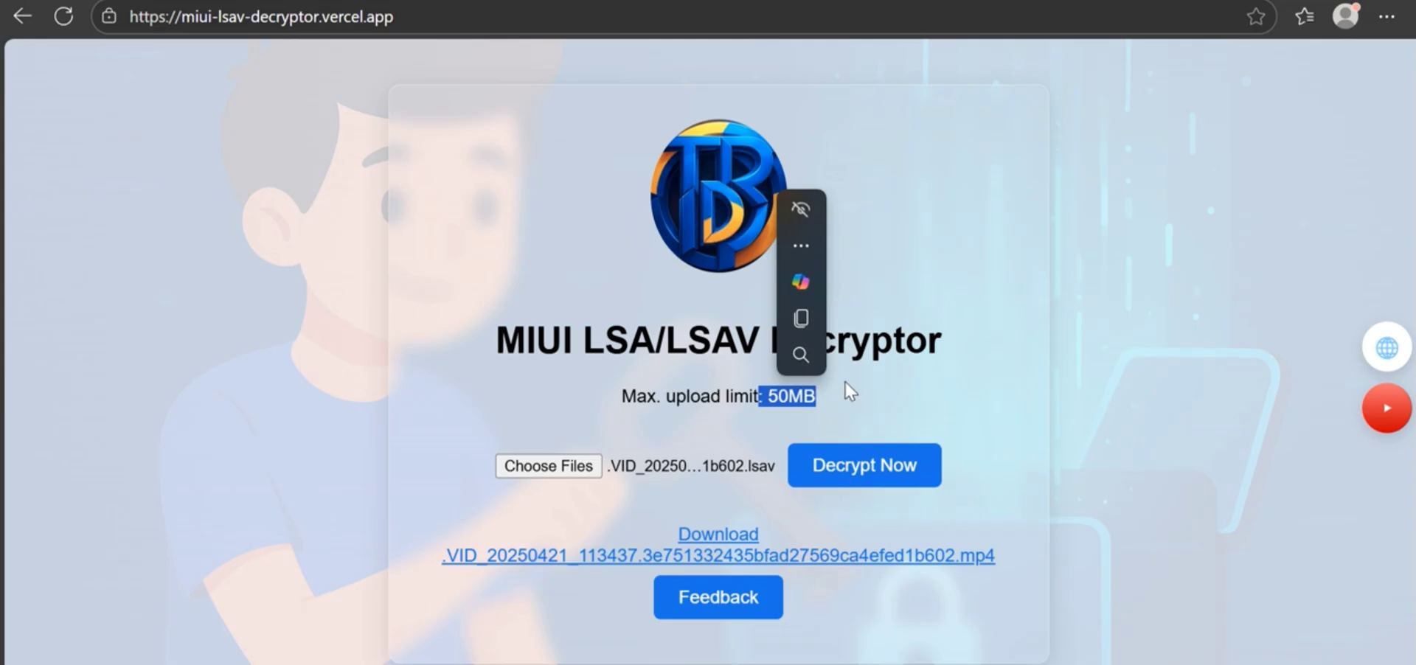
drag(800, 396, 859, 411)
click(858, 410)
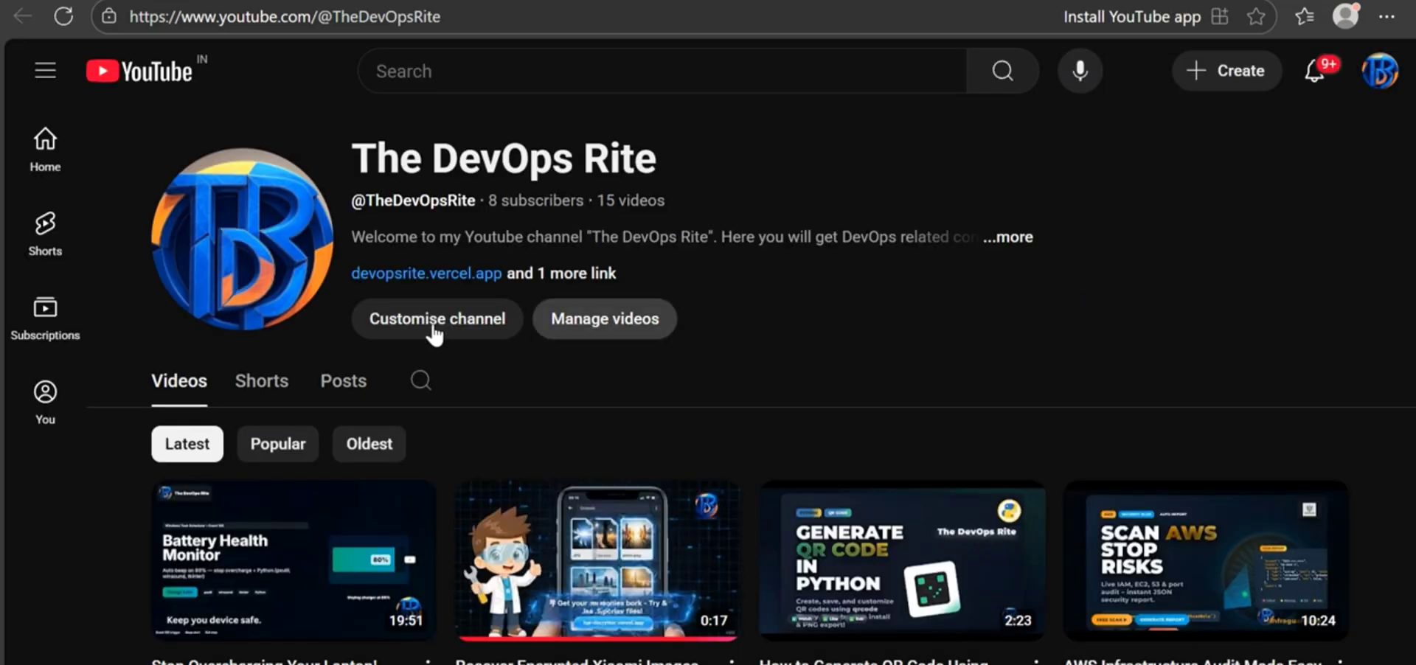
scroll(627, 295, down, 2)
scroll(623, 312, down, 2)
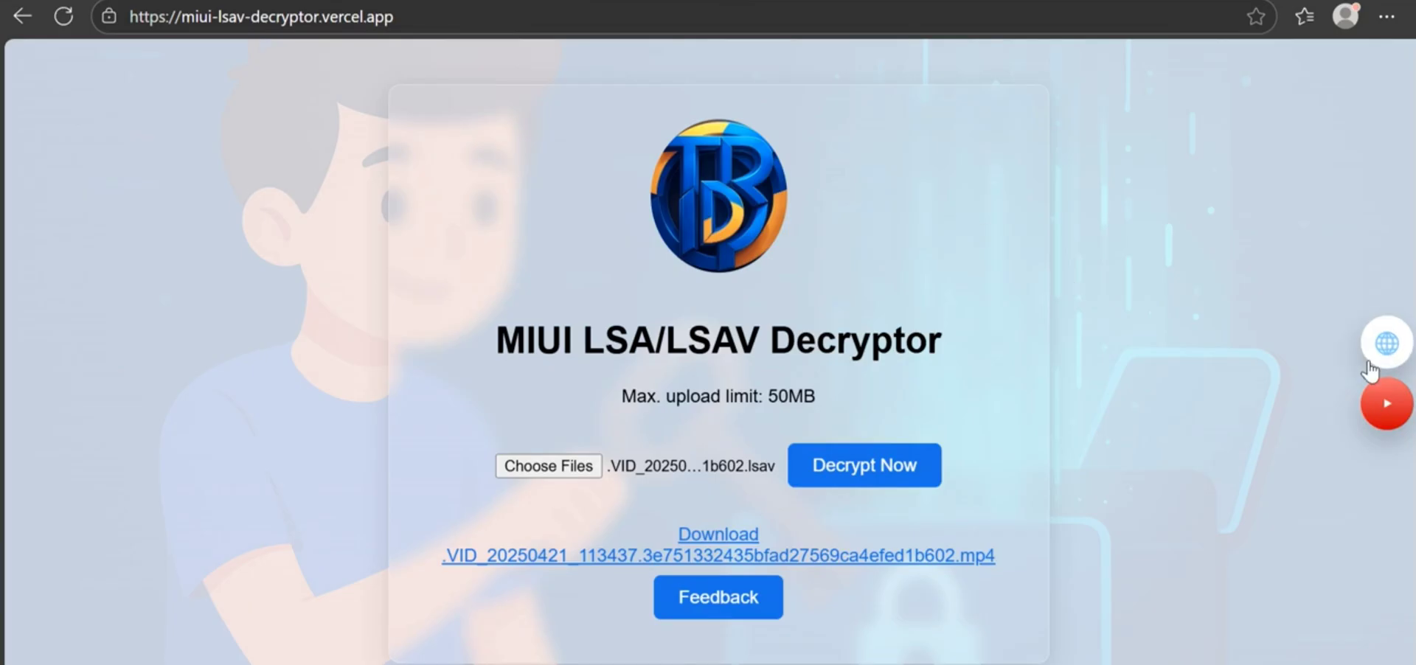
Open The Devops Rite site and scroll sideways through its Premium Notes cards.
click(1383, 350)
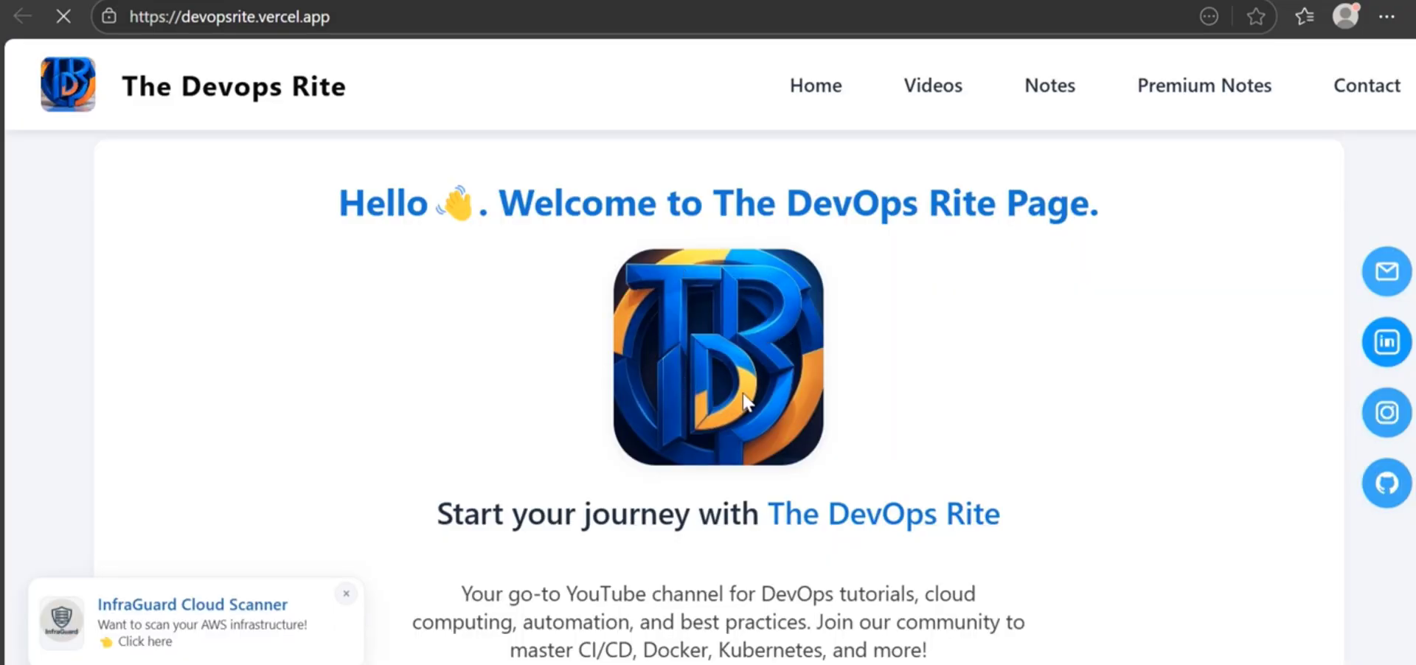
scroll(749, 402, down, 5)
scroll(748, 402, down, 5)
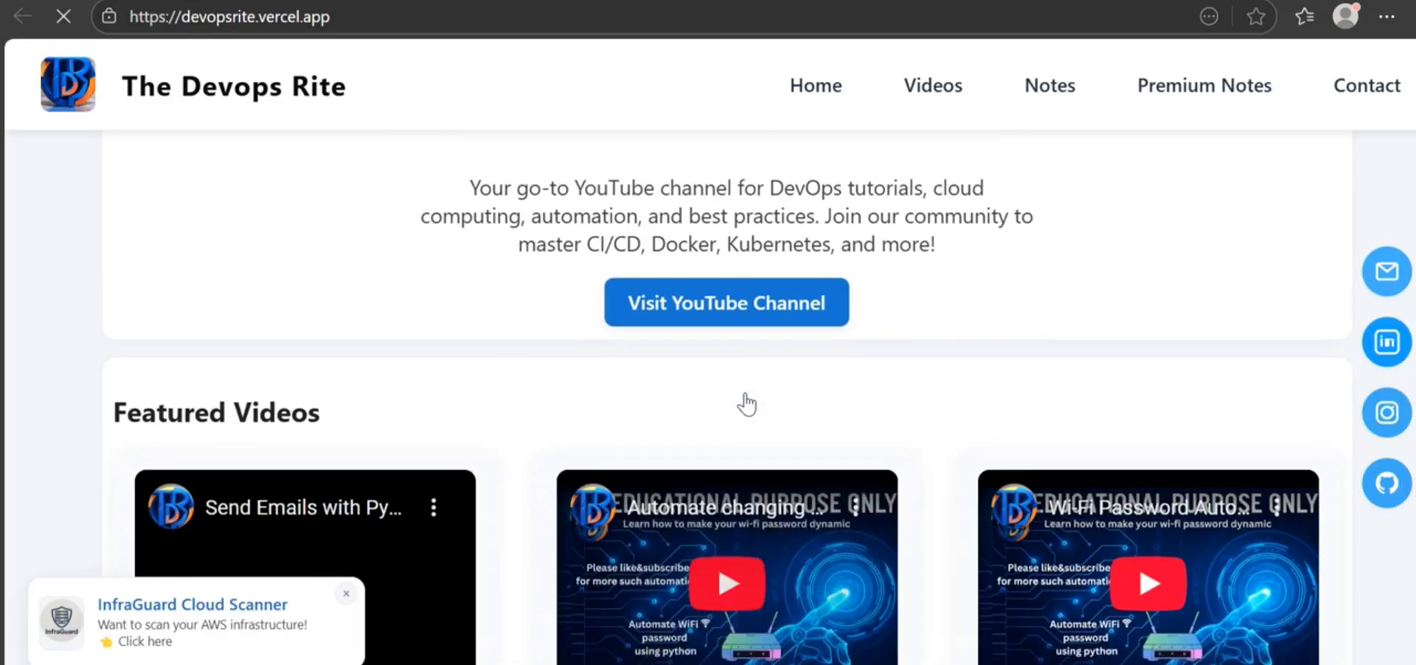
scroll(749, 402, down, 4)
scroll(750, 402, down, 3)
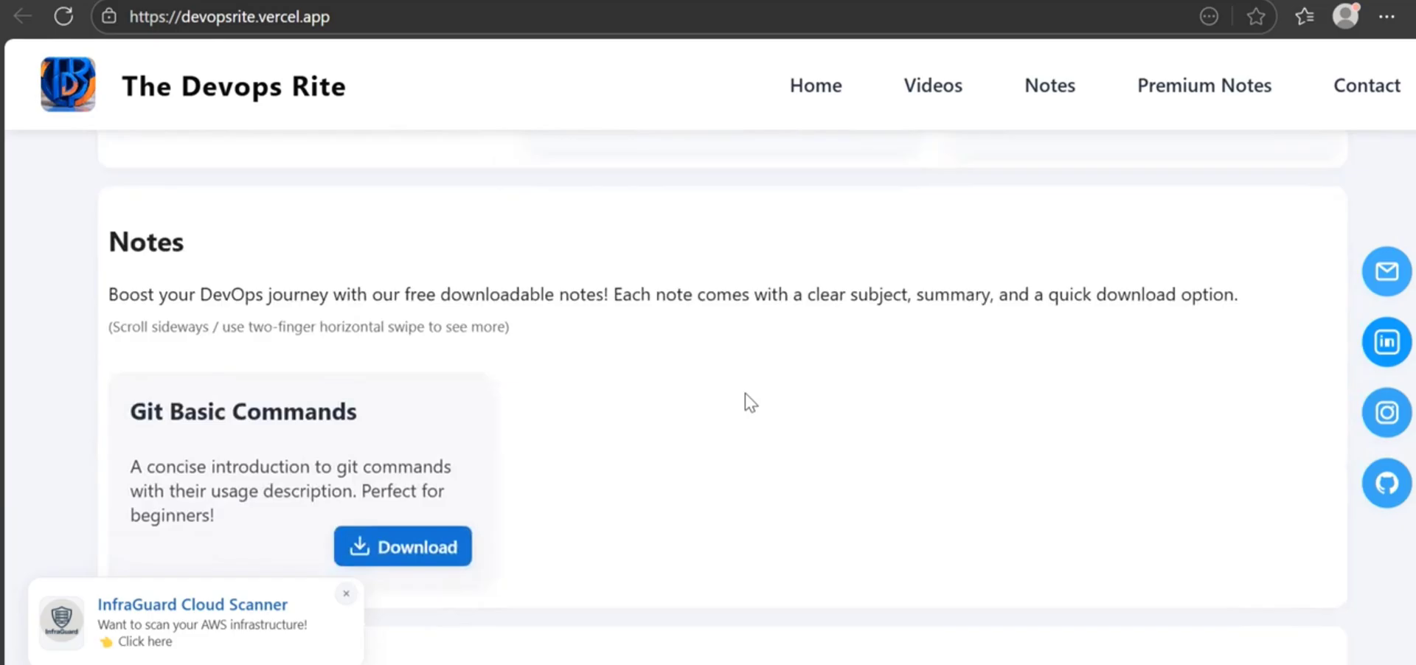
scroll(750, 402, down, 2)
scroll(750, 402, down, 4)
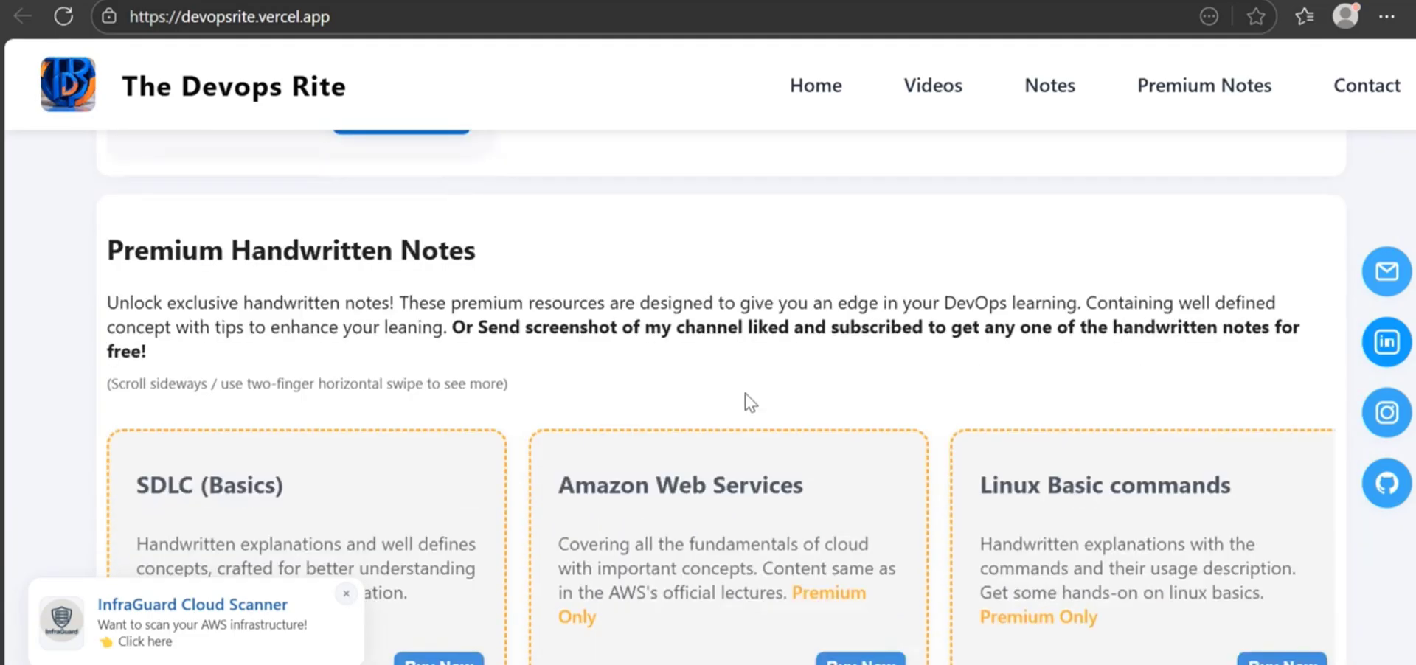
scroll(750, 402, down, 2)
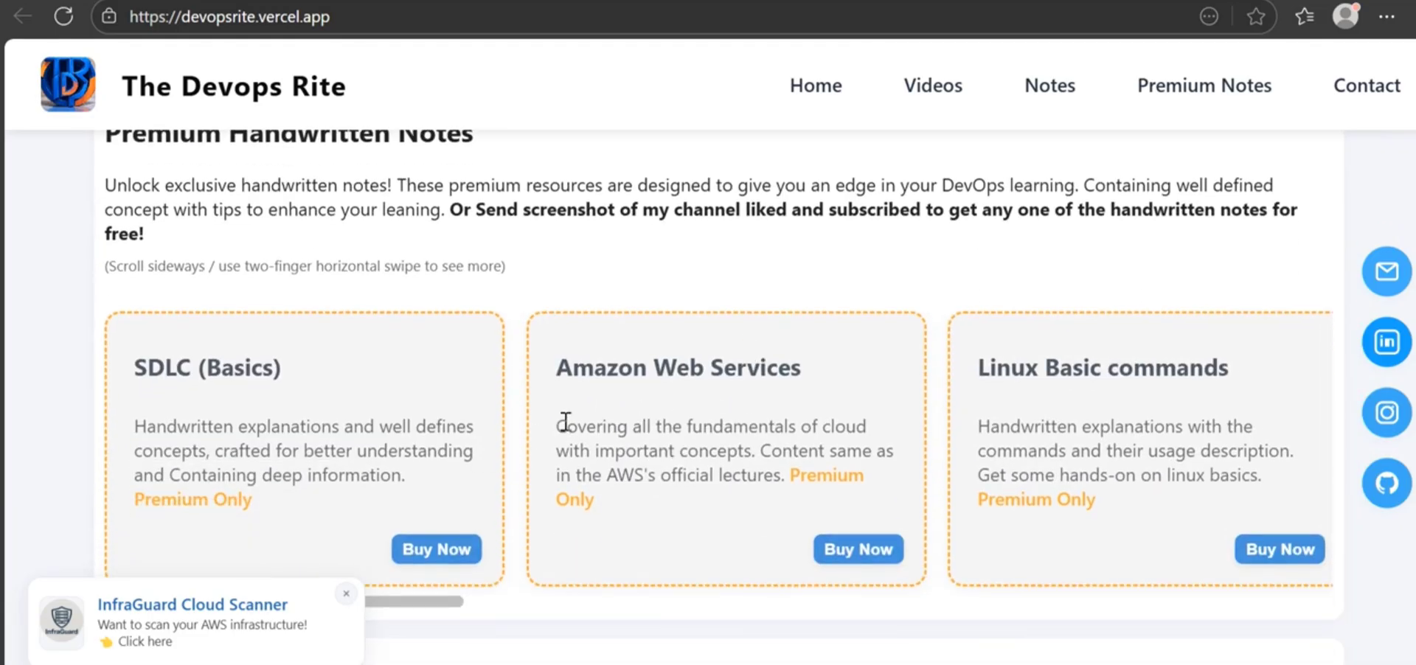
scroll(630, 435, right, 5)
scroll(632, 437, right, 3)
scroll(634, 439, right, 3)
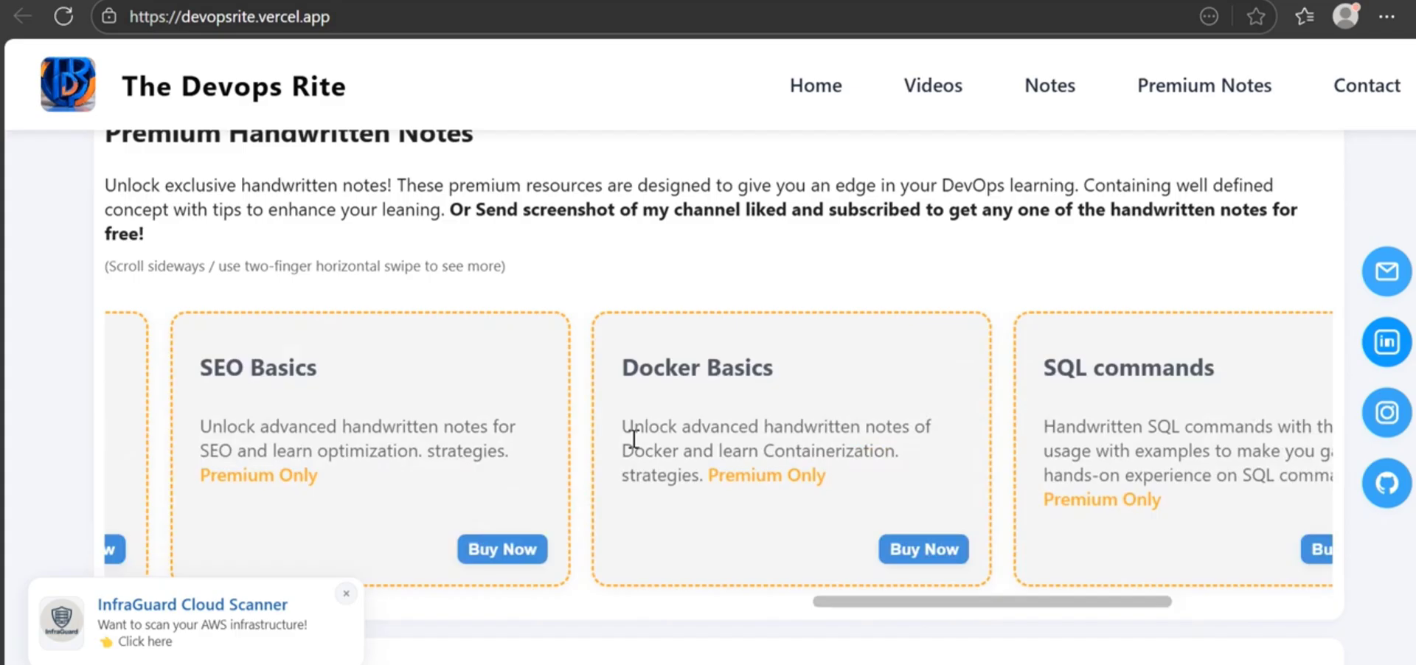
scroll(635, 435, right, 3)
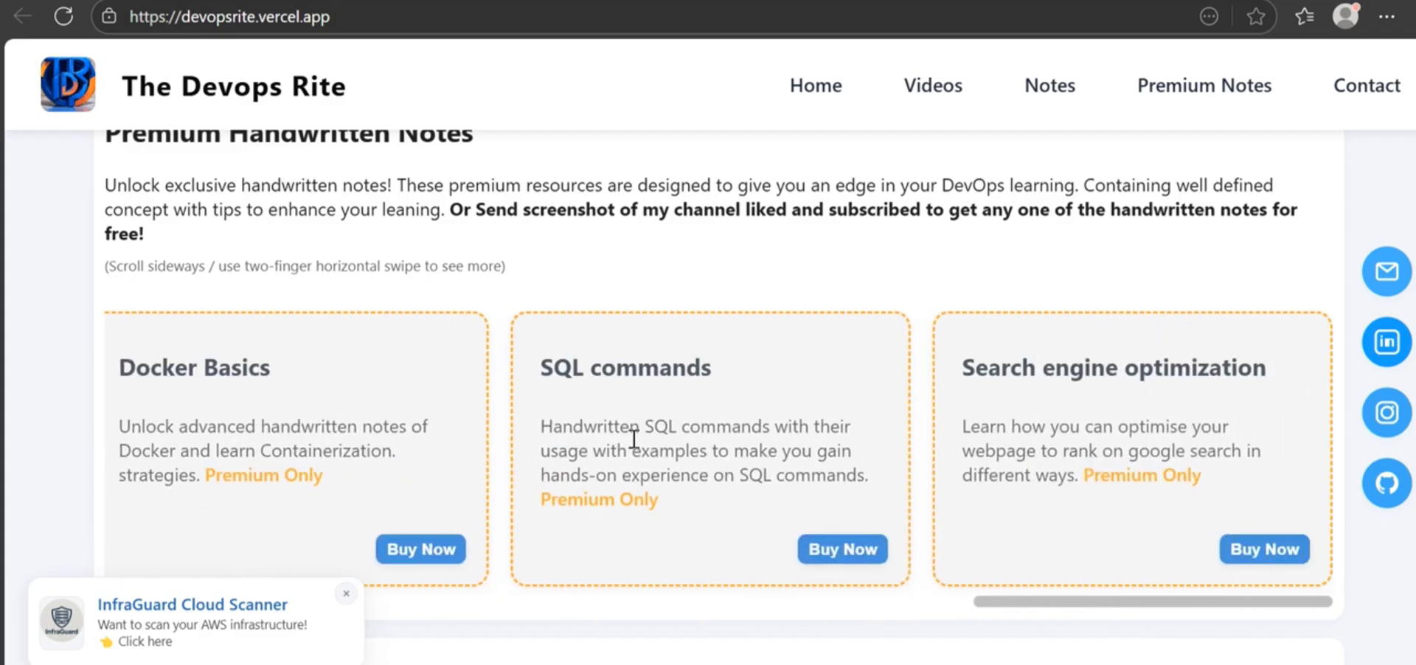
View the 29 Rs SQL commands purchase prompt, then cancel it.
click(839, 553)
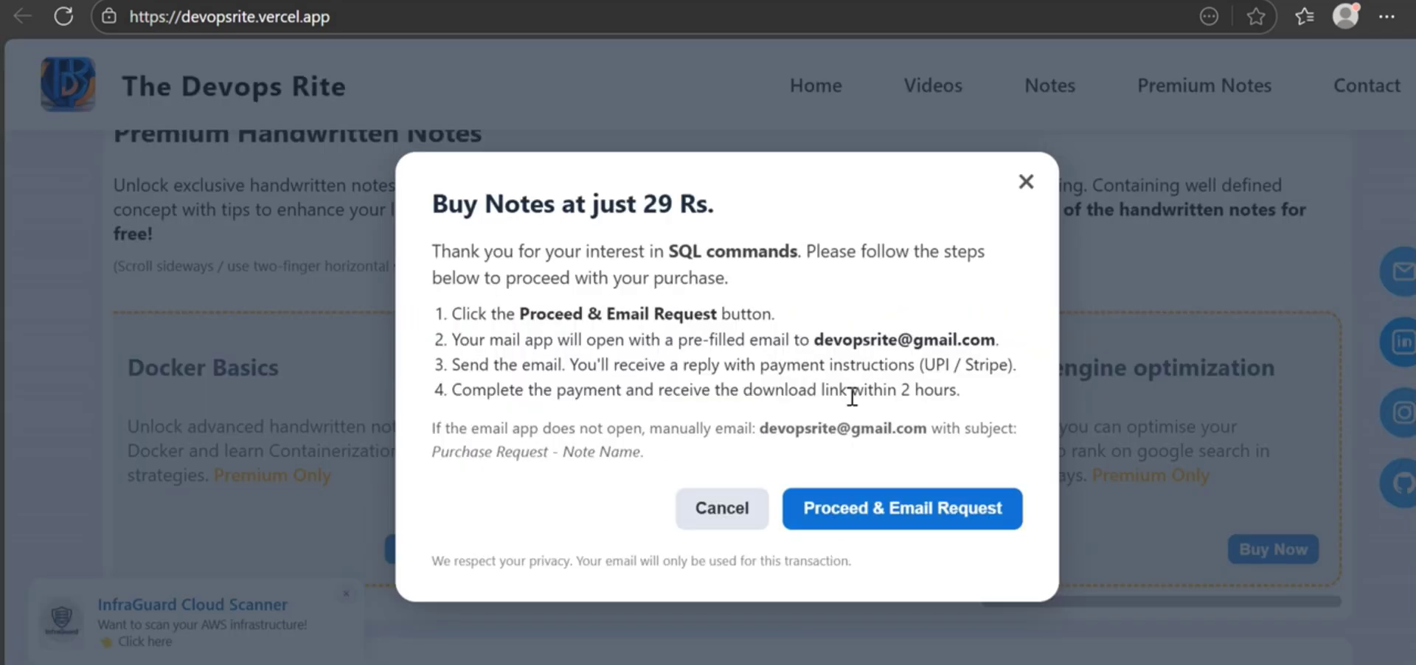
click(724, 510)
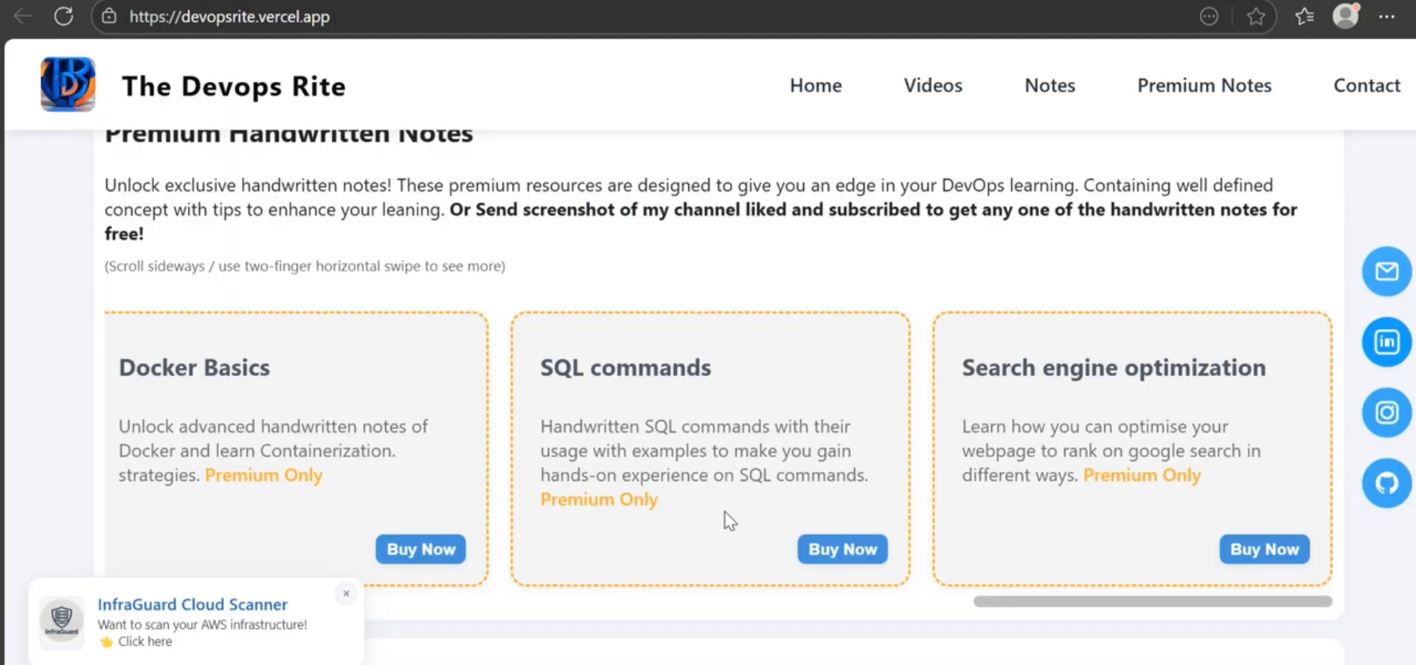
scroll(399, 288, up, 1)
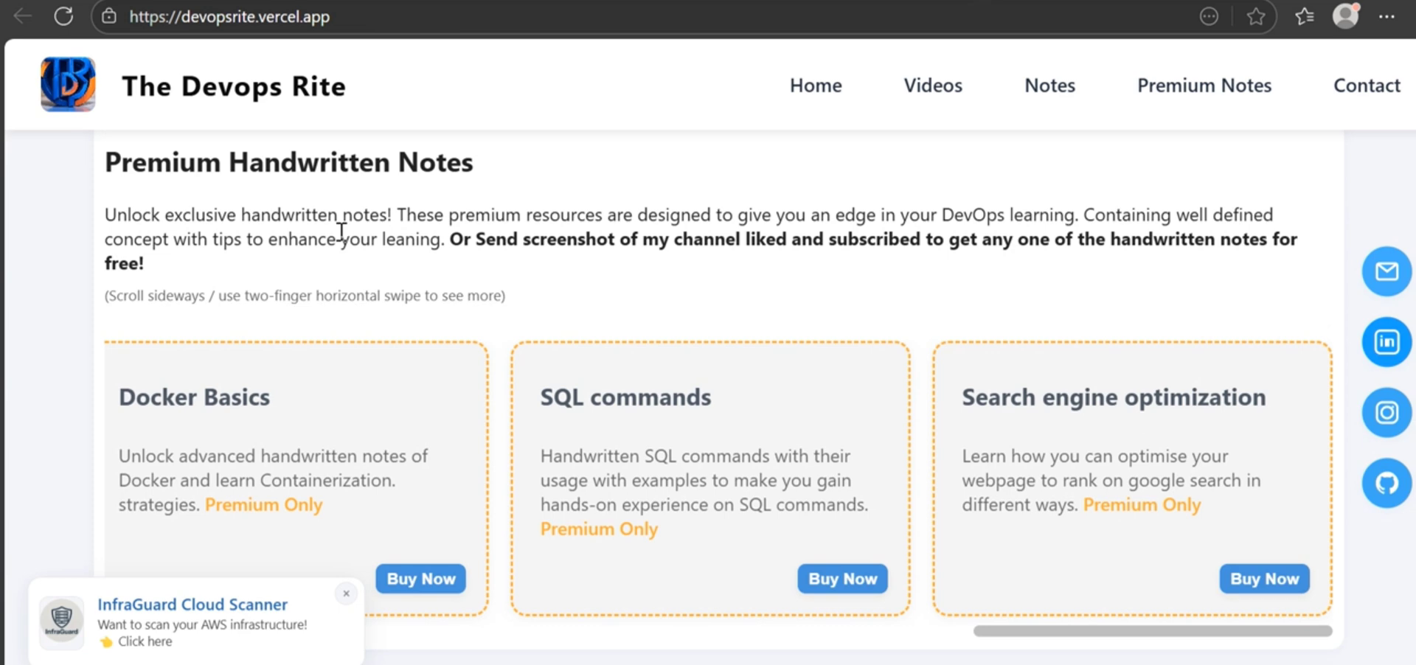
Highlight the 'Or Send screenshot… handwritten notes for' free-notes offer sentence.
drag(446, 239, 1028, 245)
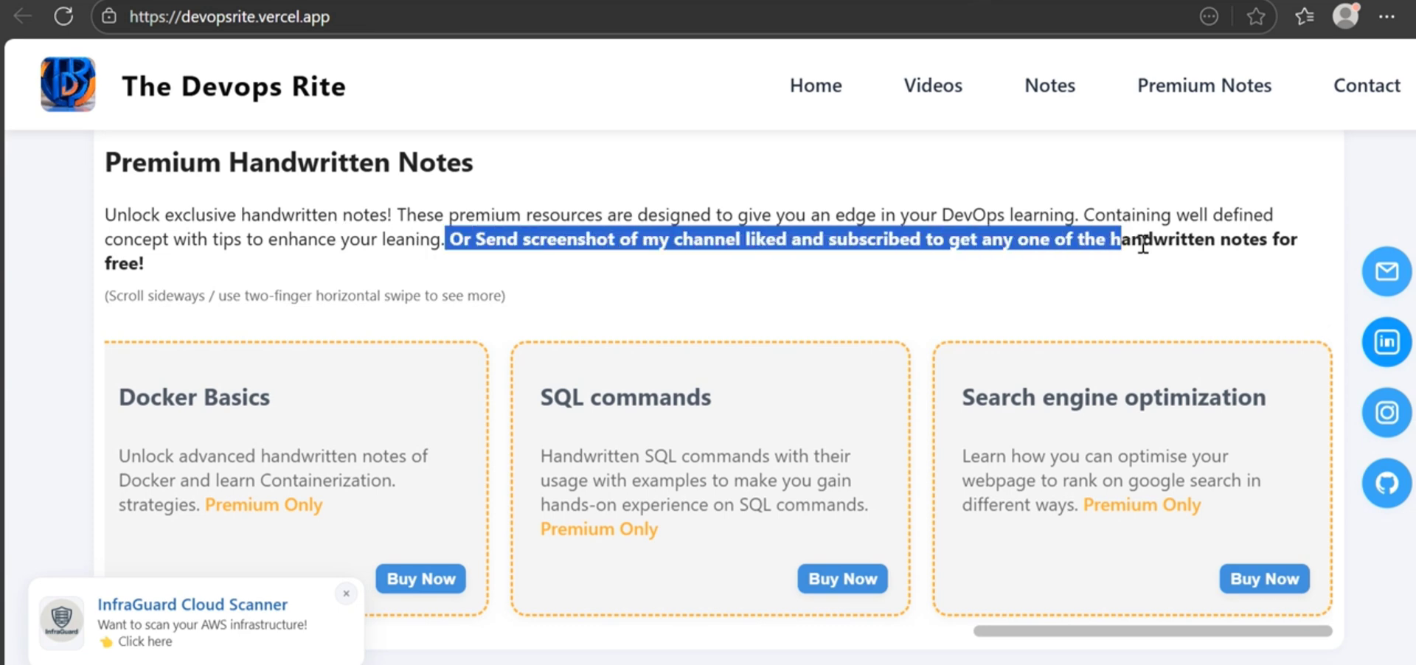
drag(1028, 245, 1300, 246)
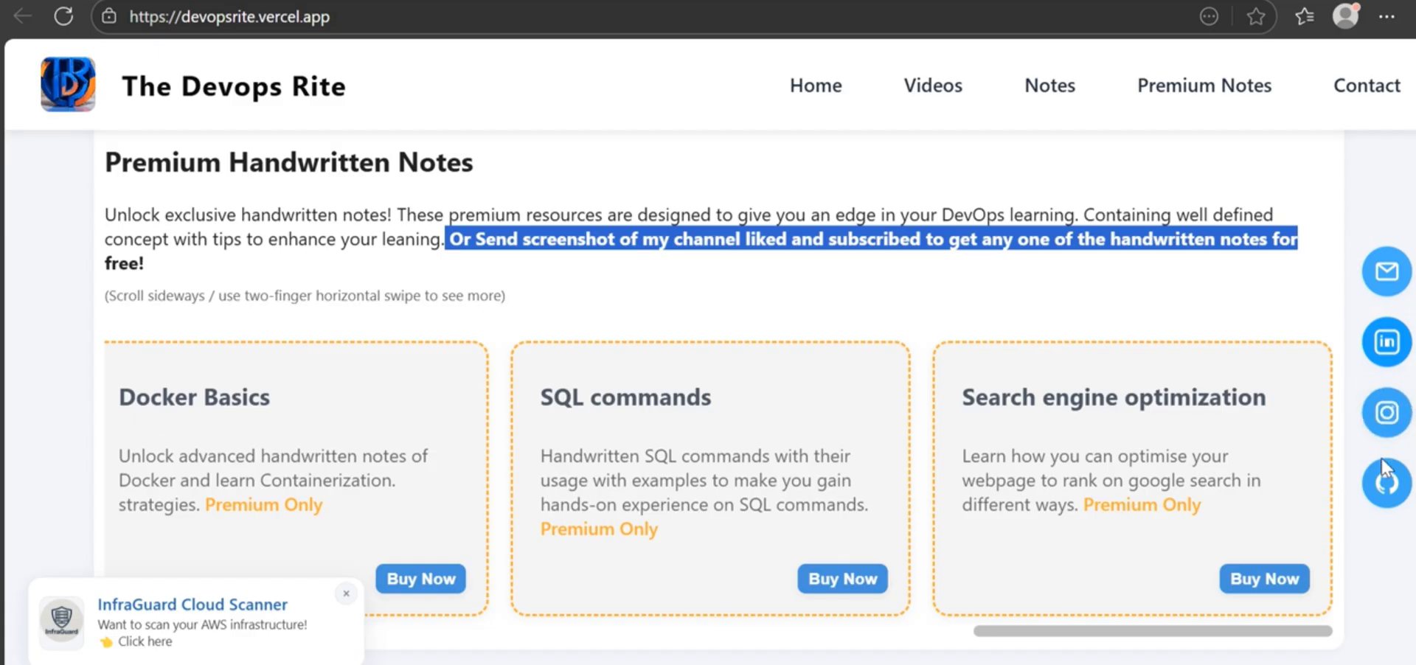
Go from the creator's GitHub profile to miui_production's backend folder.
click(1385, 487)
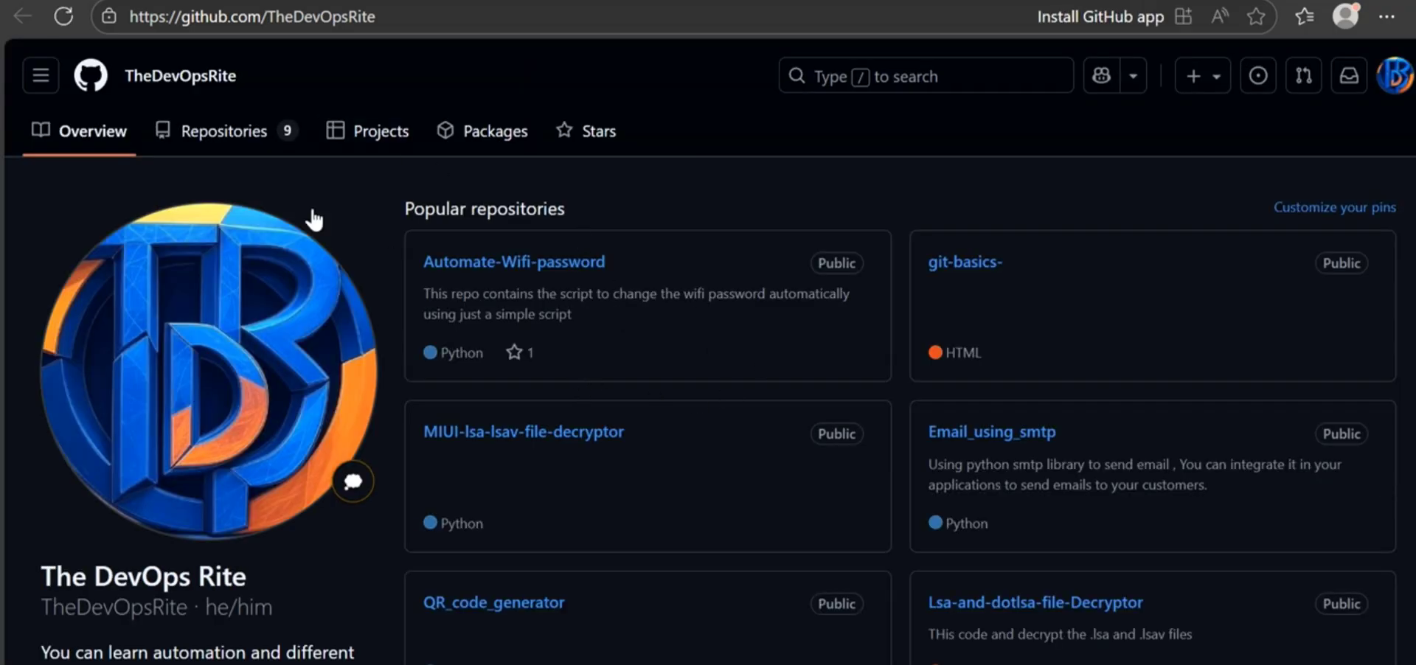
click(221, 138)
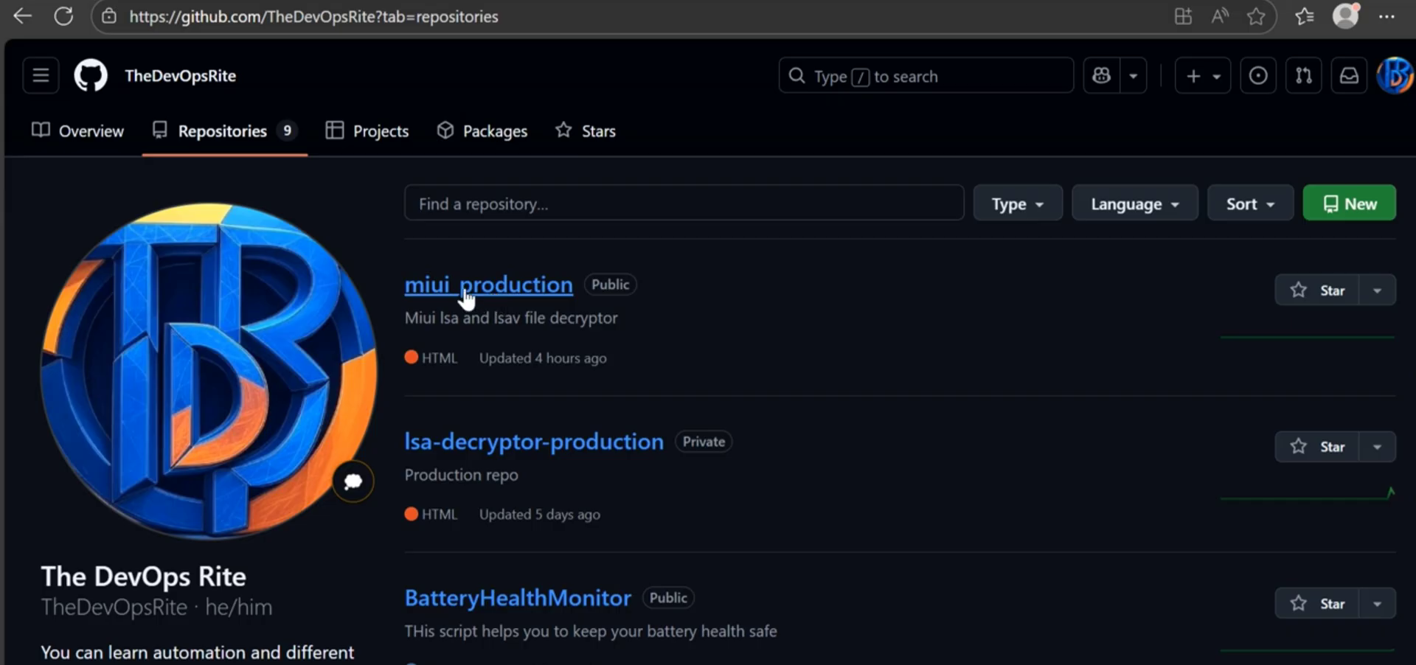
click(464, 294)
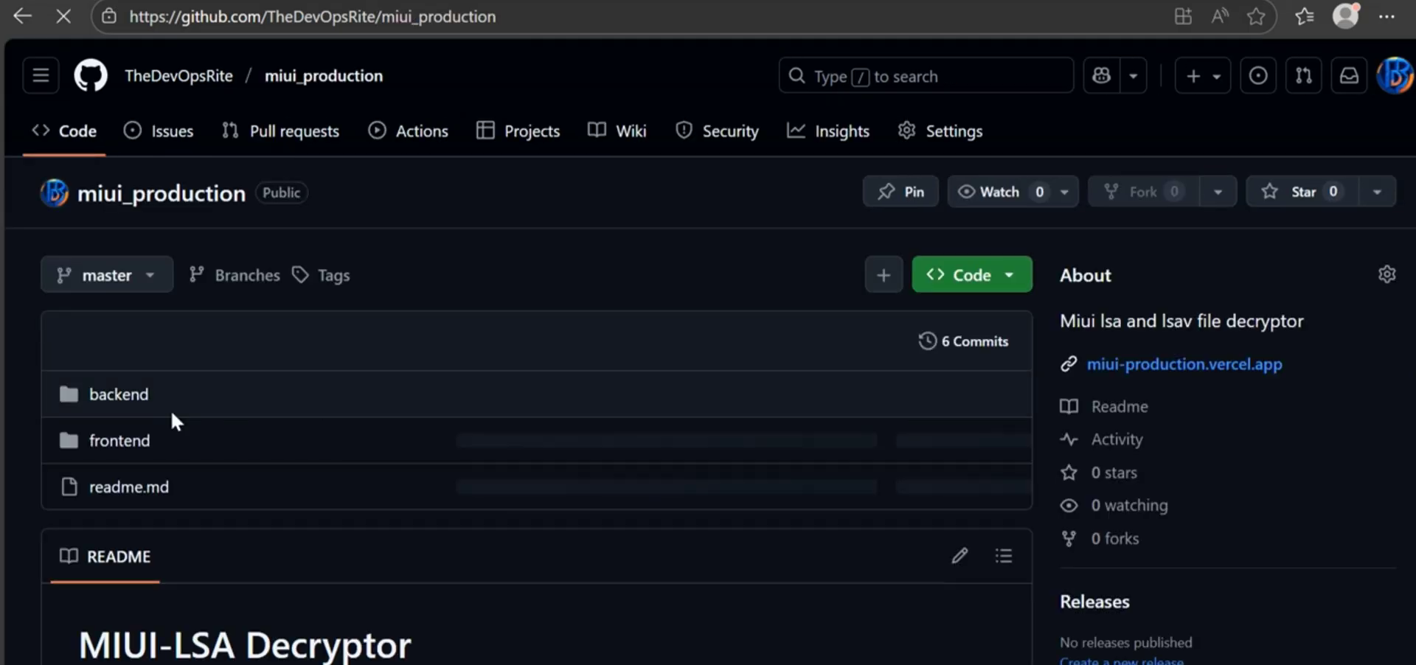
click(101, 396)
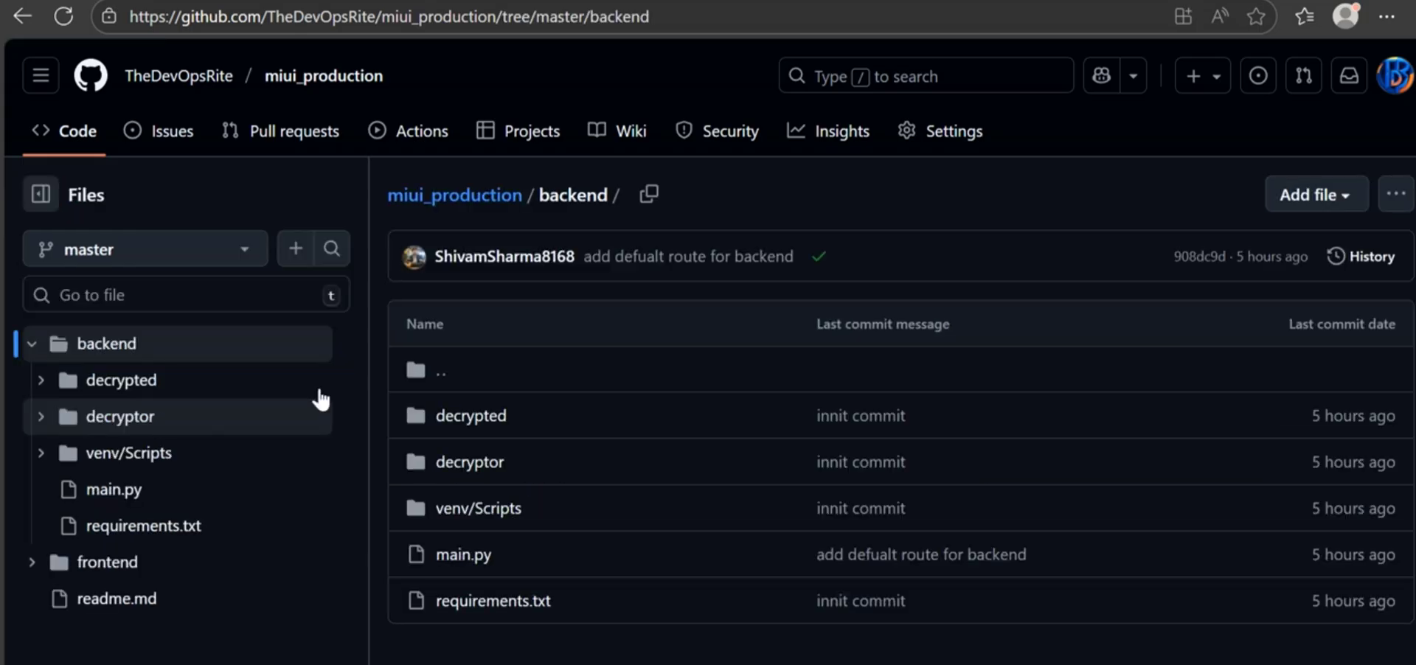
Inspect backend main.py, selecting the 50 MB MAX_CONTENT_LENGTH and RequestEntityTooLarge references.
click(462, 559)
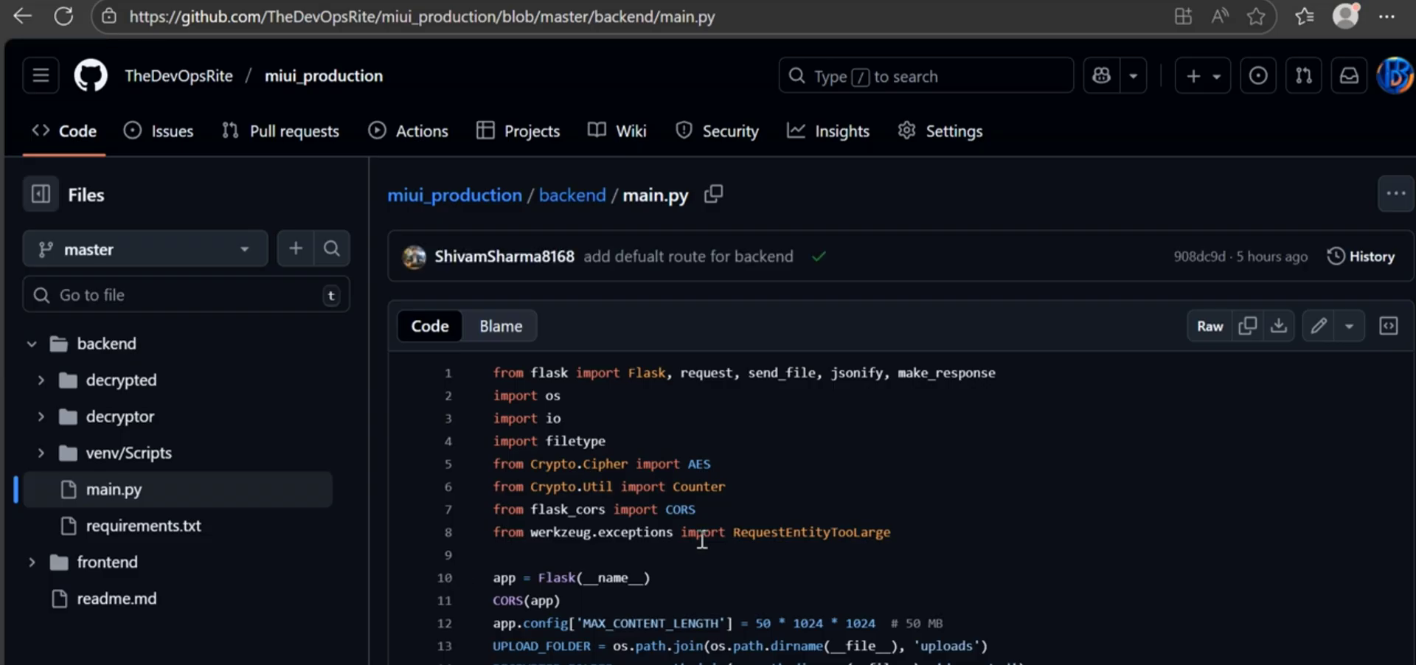
scroll(708, 540, down, 1)
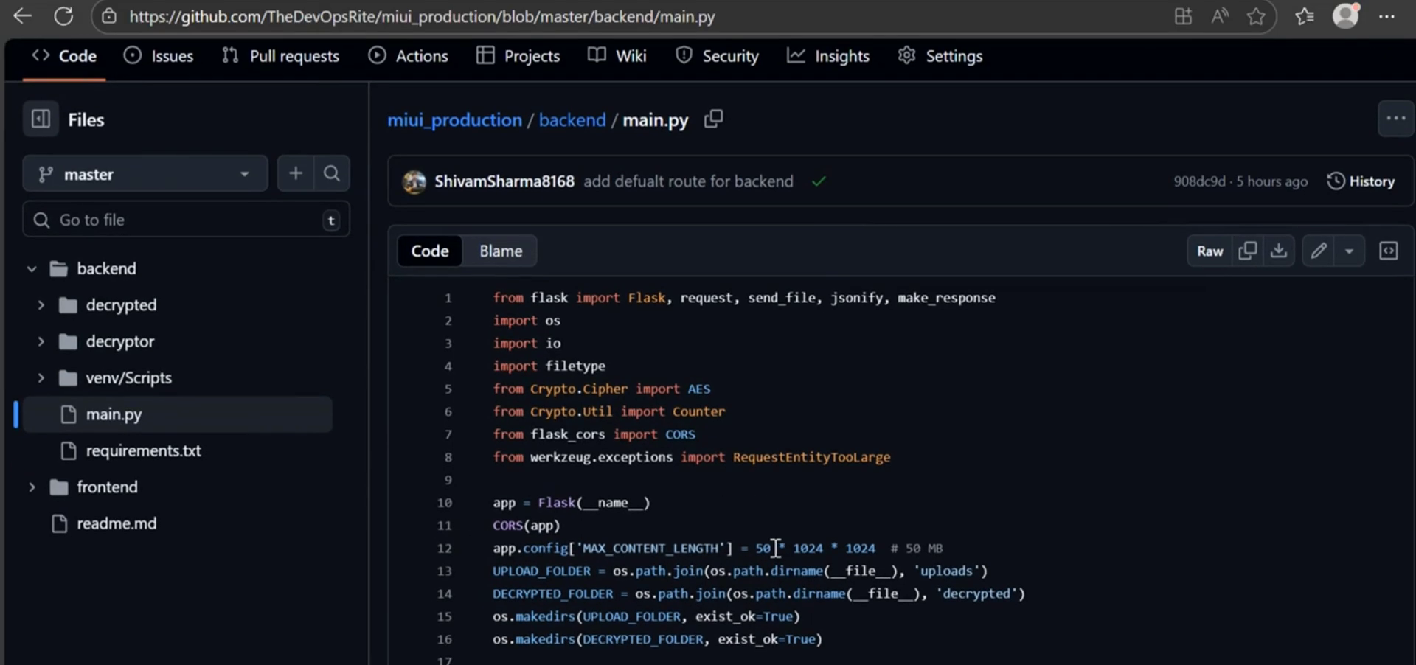
double_click(759, 548)
key(BackSpace)
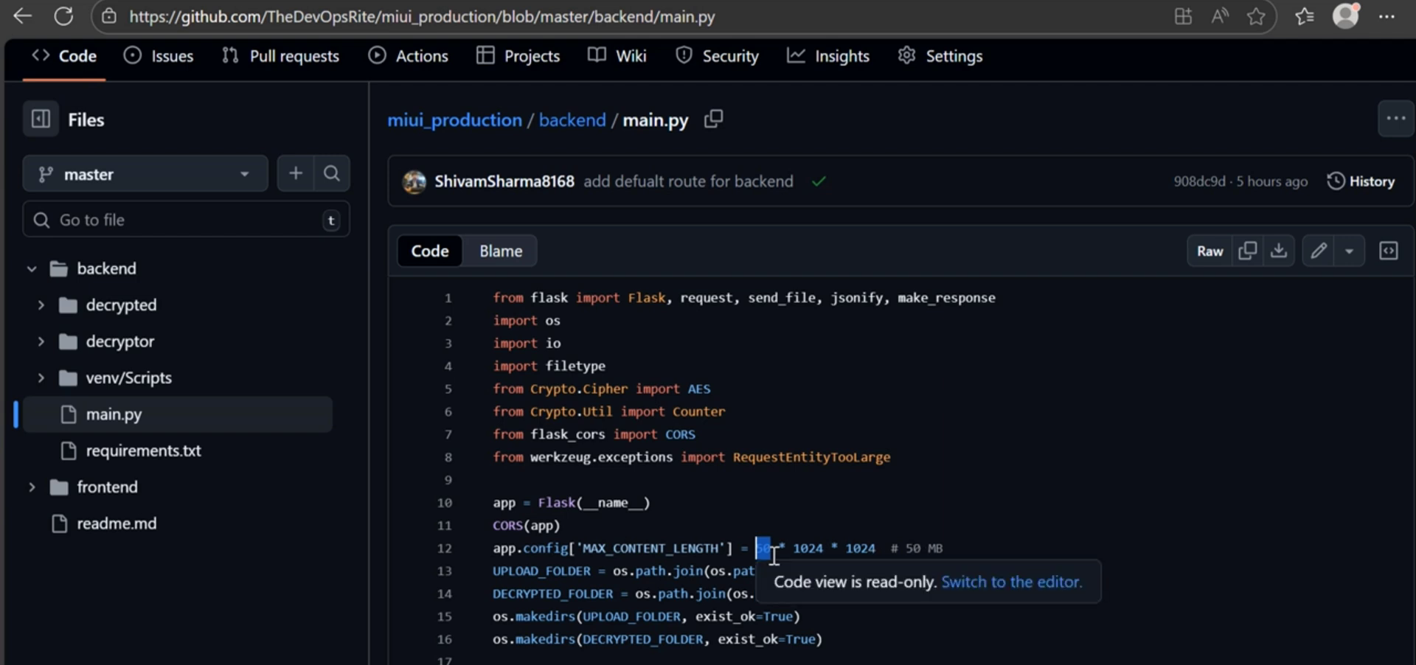
click(774, 458)
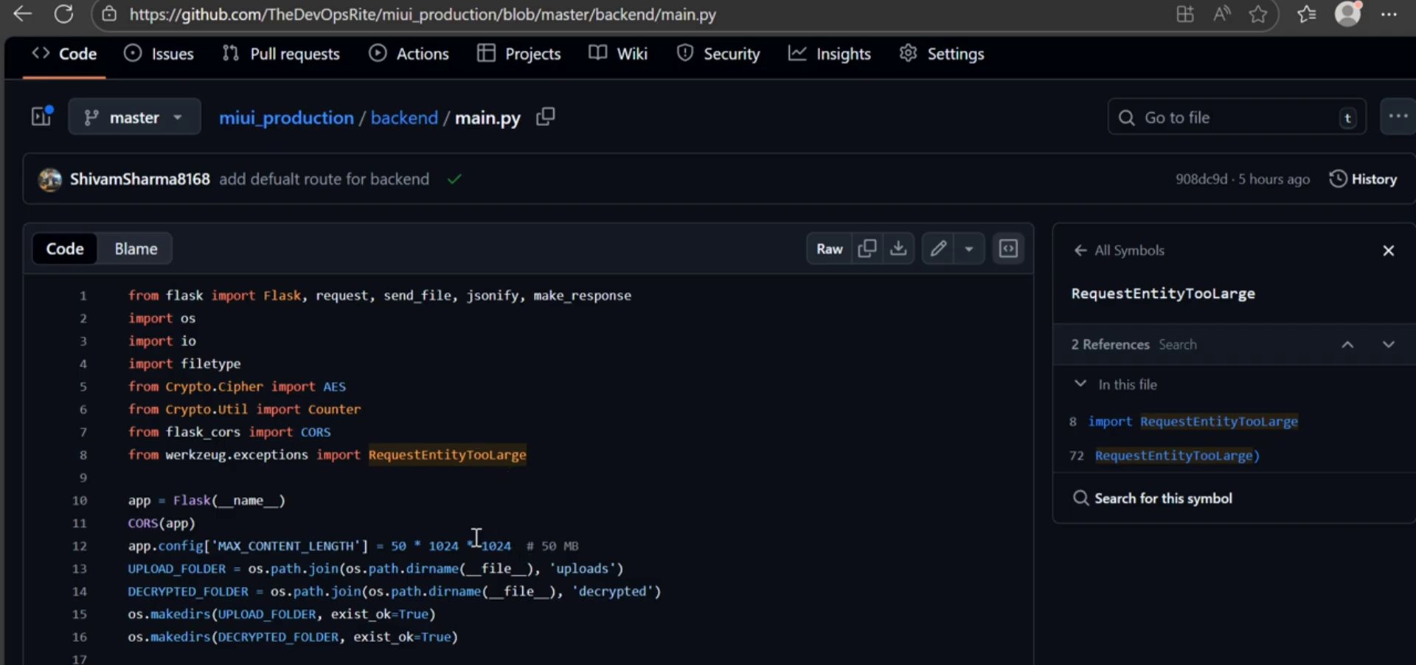
drag(414, 547, 392, 547)
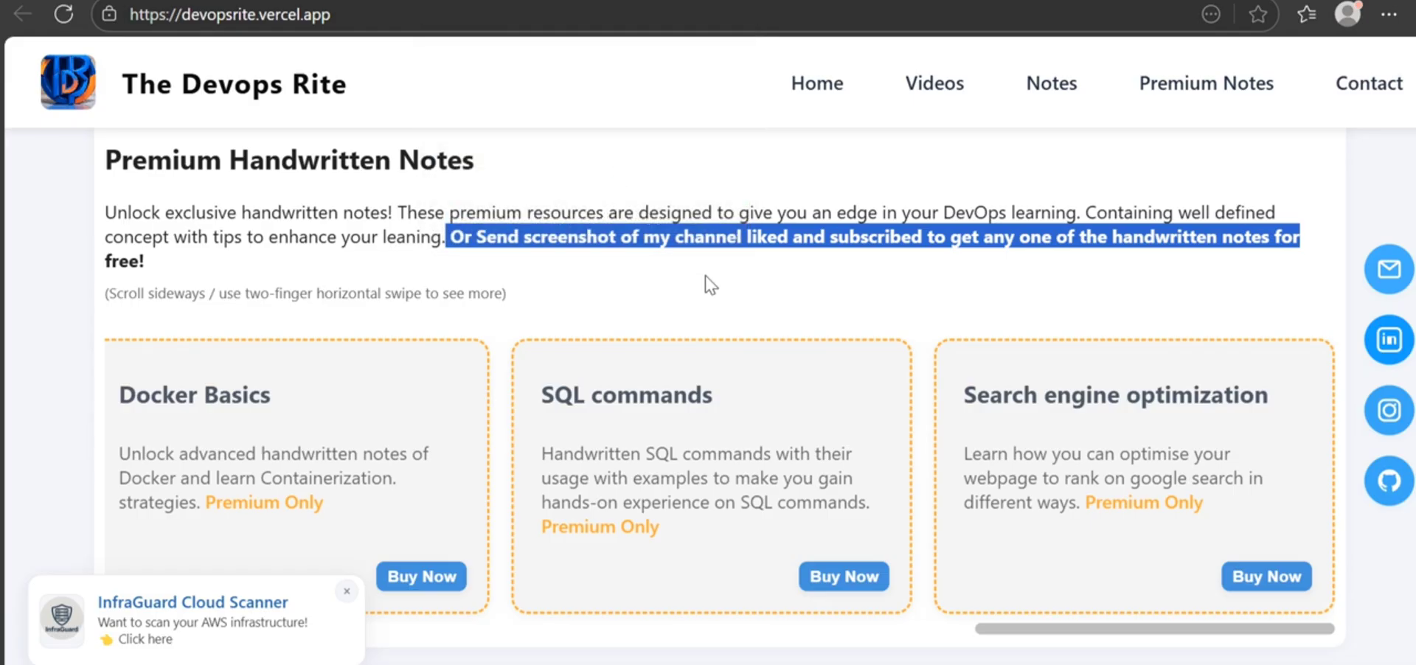
scroll(678, 321, down, 3)
scroll(675, 316, down, 3)
scroll(674, 316, down, 3)
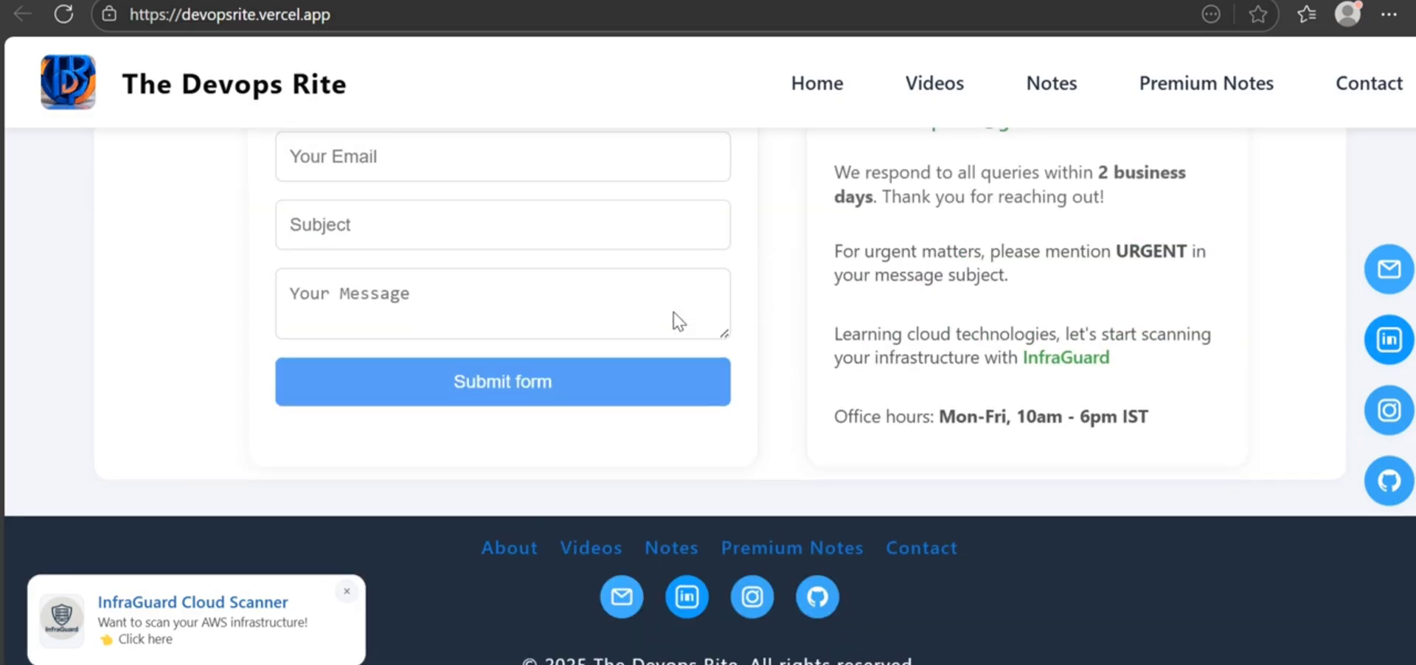
scroll(674, 314, up, 1)
scroll(490, 237, up, 2)
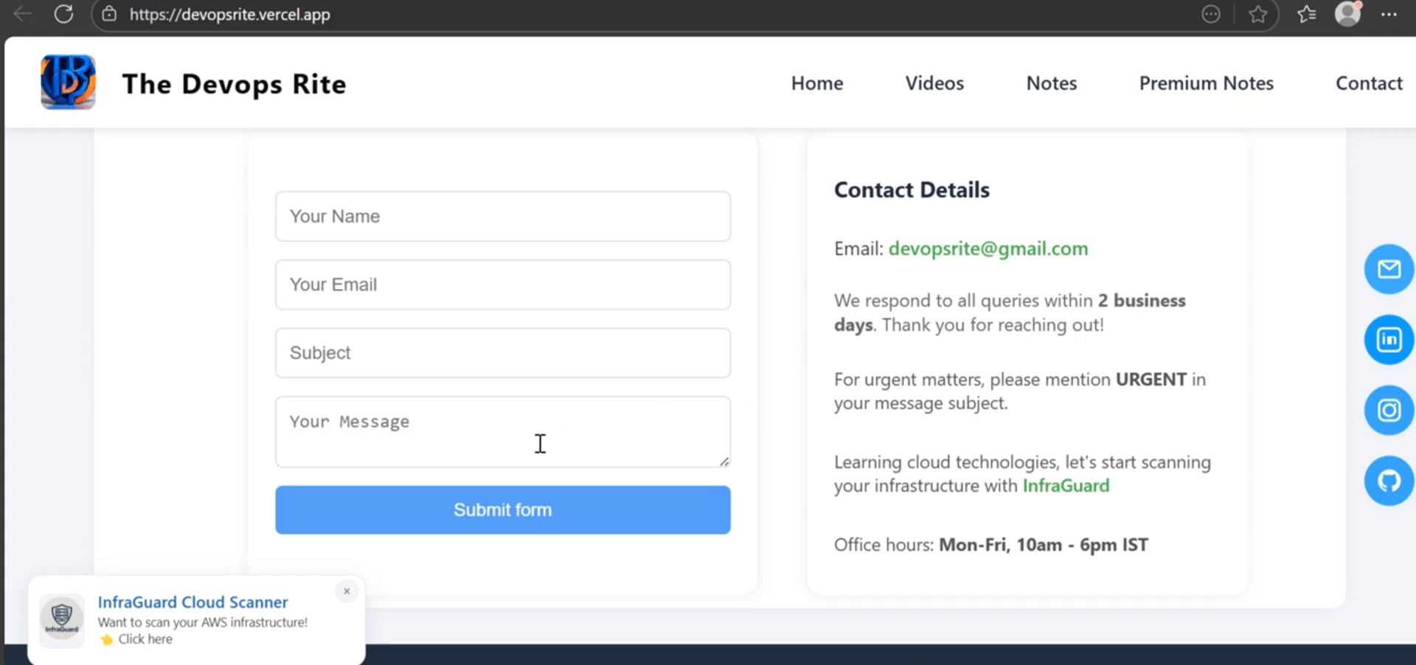
scroll(520, 444, up, 4)
scroll(521, 445, up, 1)
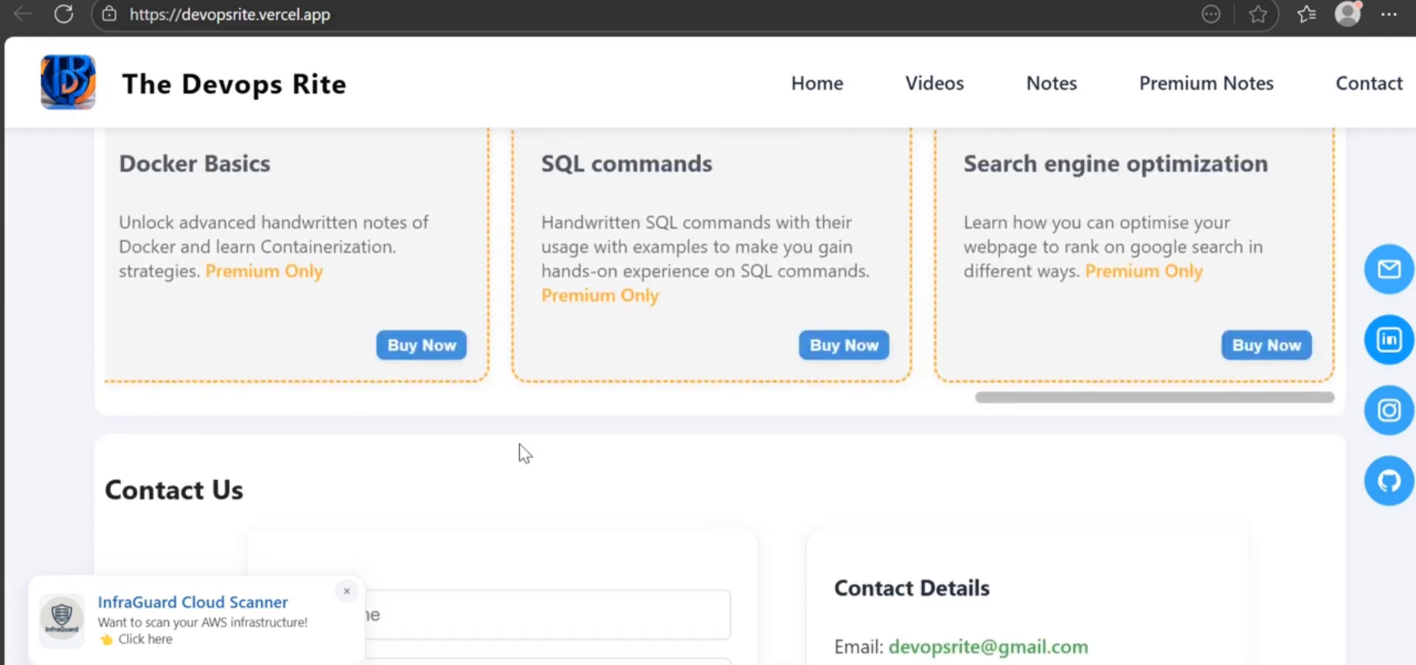
scroll(522, 450, up, 2)
scroll(524, 453, up, 1)
scroll(524, 452, up, 2)
scroll(524, 453, up, 3)
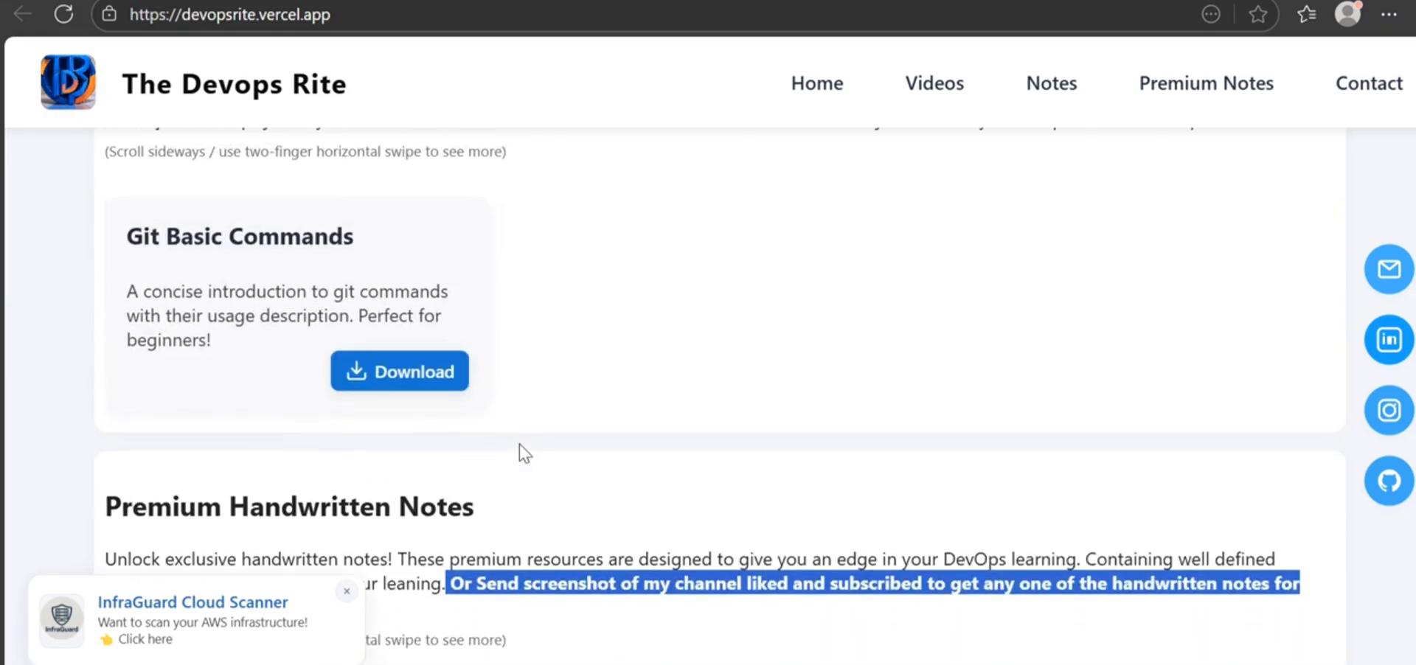
scroll(524, 453, up, 2)
scroll(524, 453, up, 5)
scroll(525, 453, up, 4)
scroll(525, 452, up, 3)
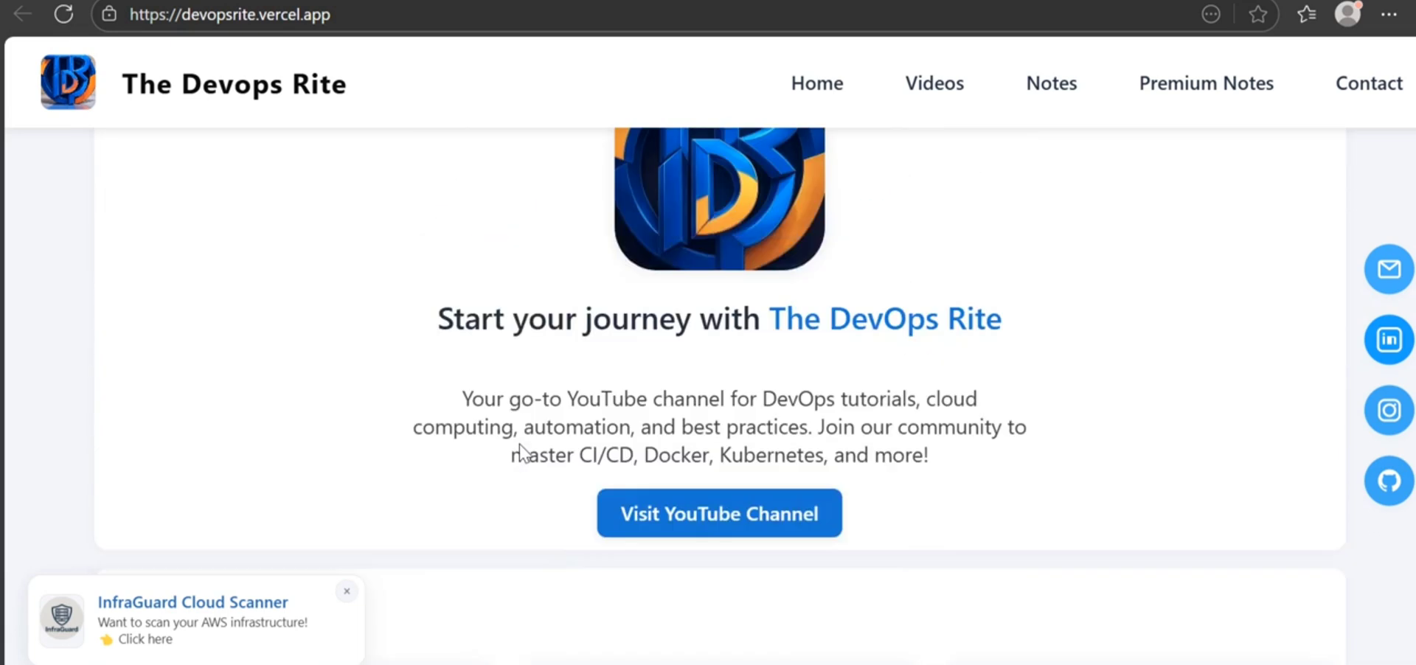
scroll(524, 453, up, 3)
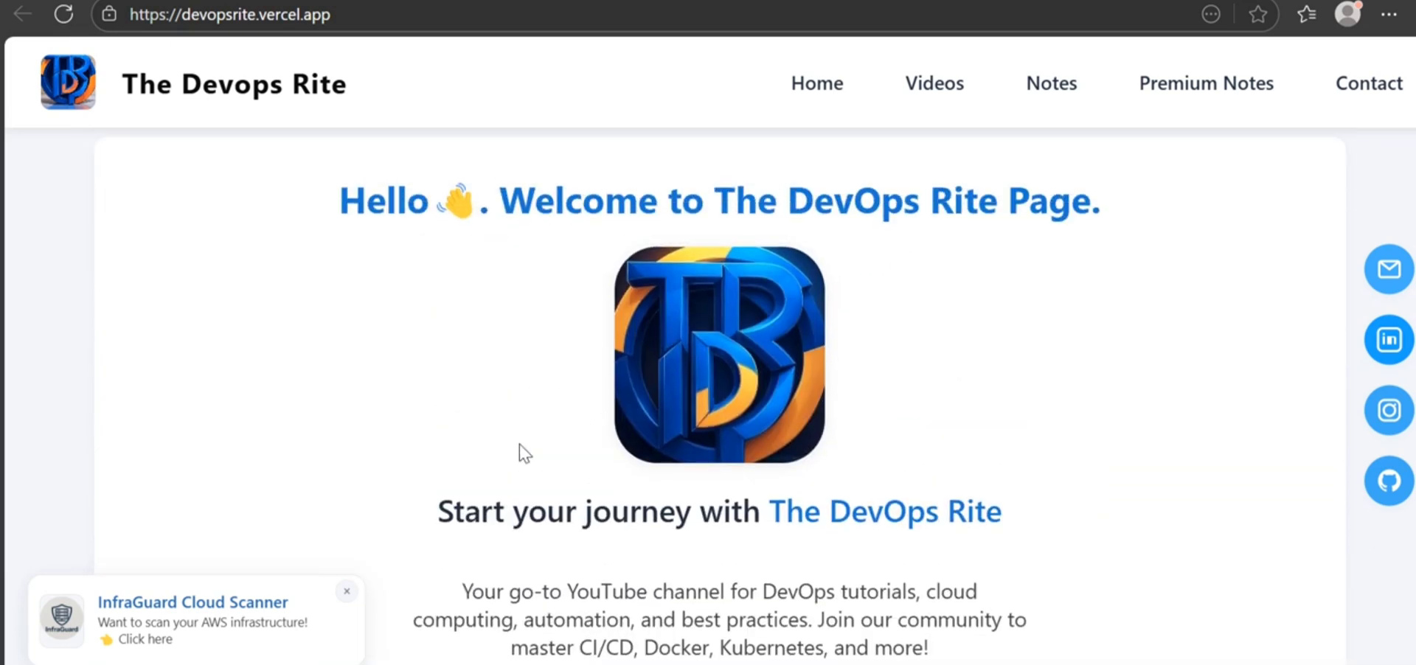
scroll(524, 451, down, 3)
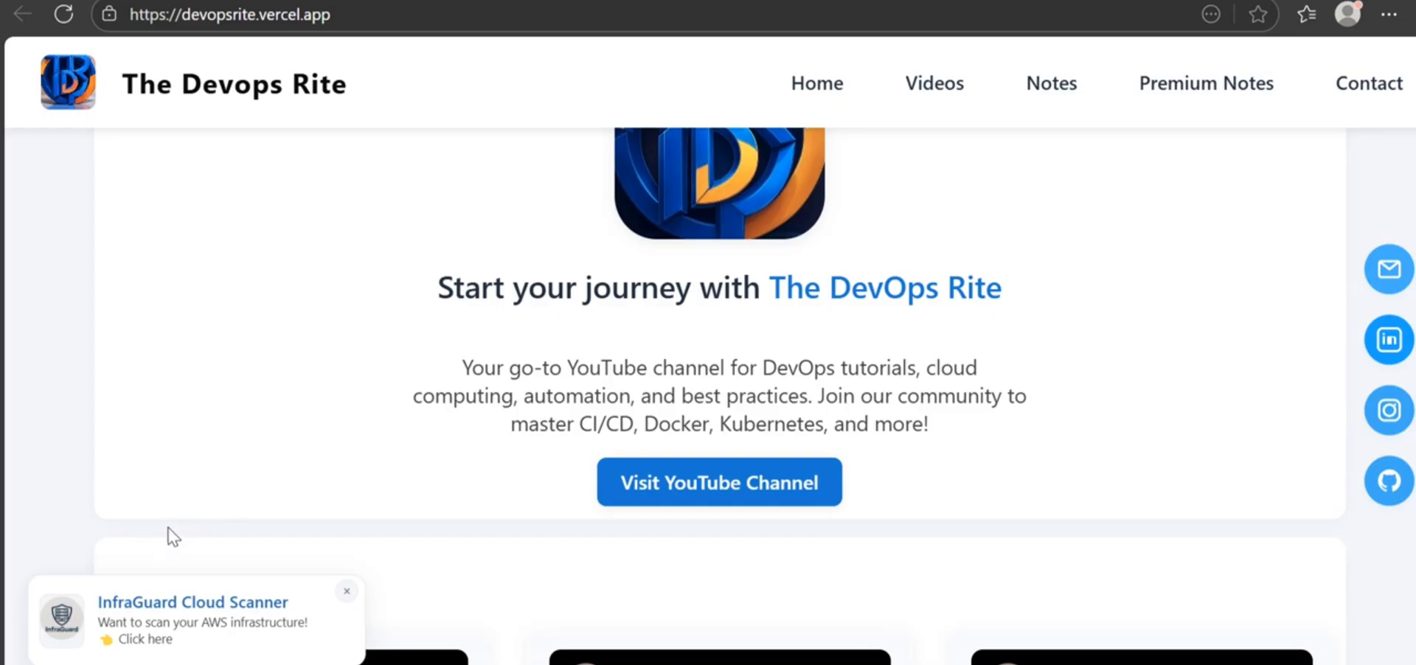
Follow the bottom-left InfraGuard Cloud Scanner popup to infraguard.me.
click(61, 618)
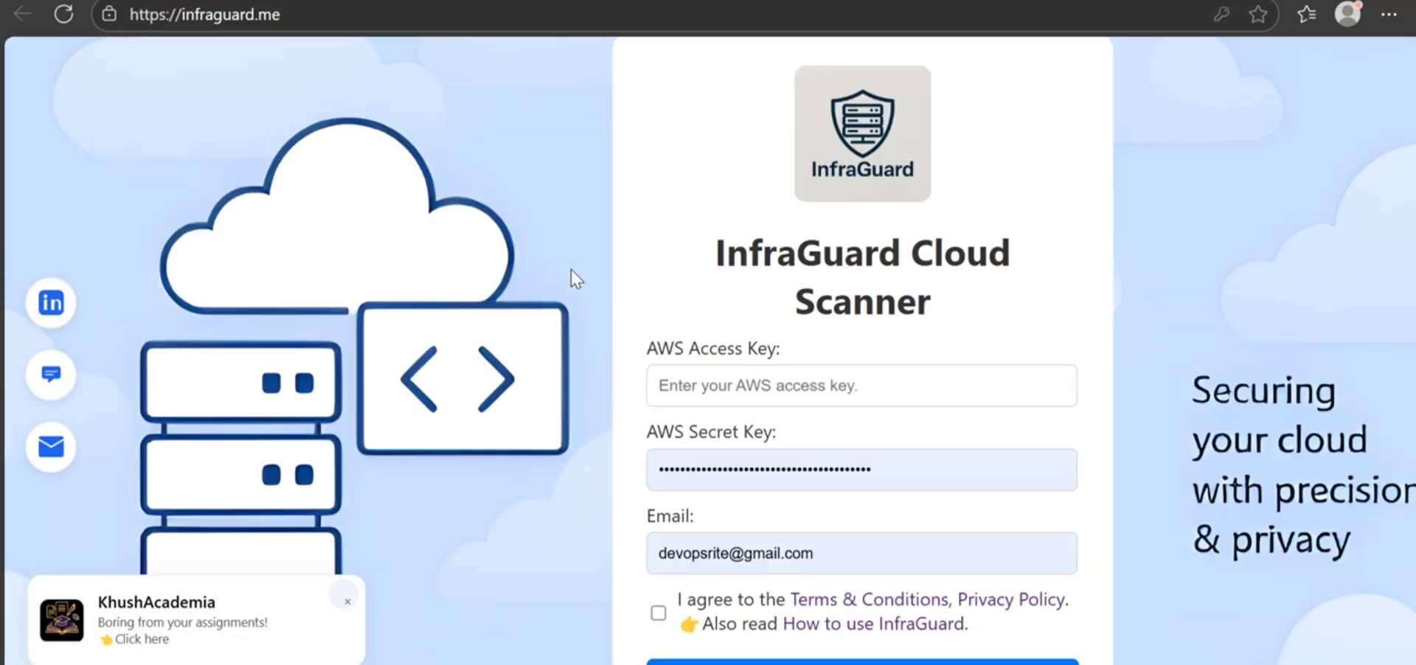